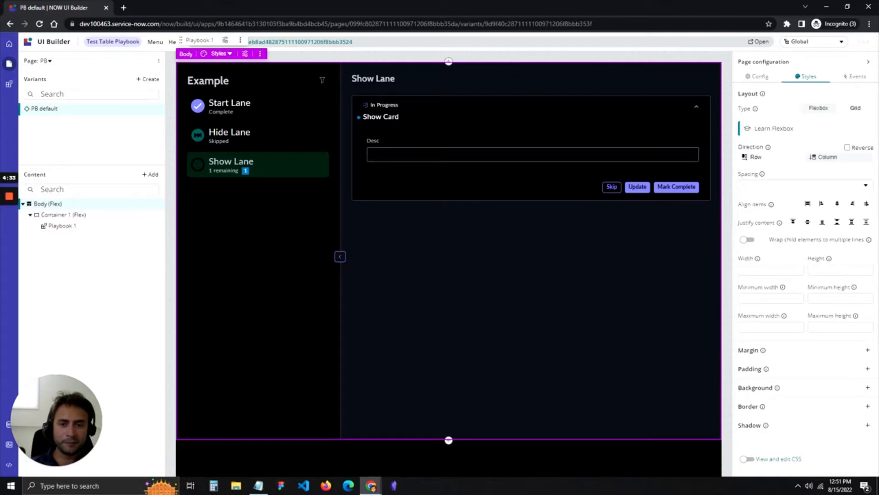
Select the playbook component on the page and set its Playbook Experience to Tester.
left_click(448, 251)
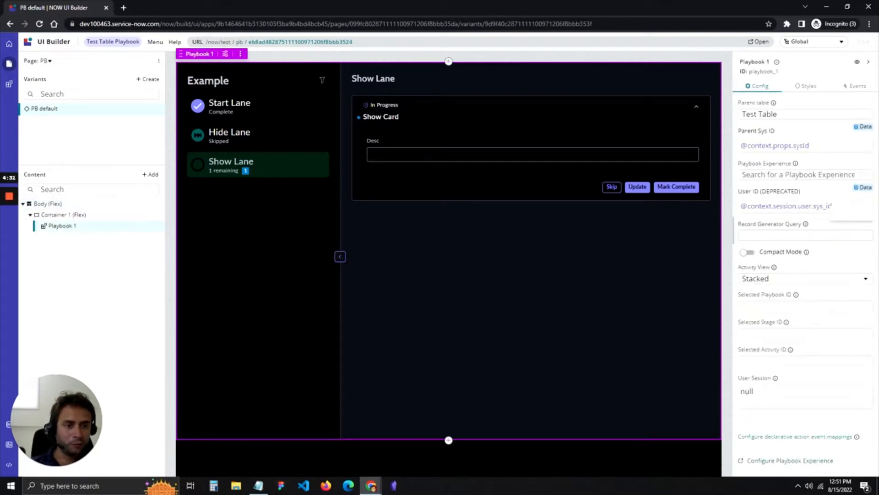
left_click(805, 174)
type("Tester")
double_click(753, 175)
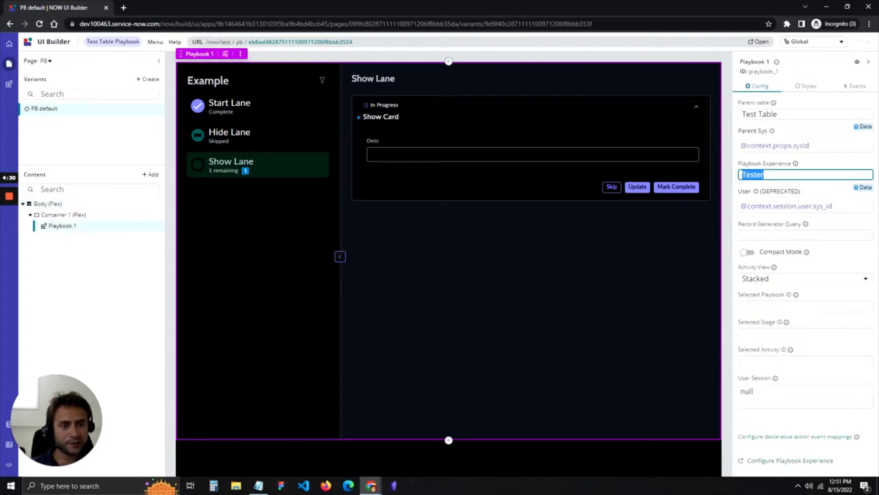
Examine the available Playbook Experience options and the Parent table choice of the playbook component.
left_click(764, 175)
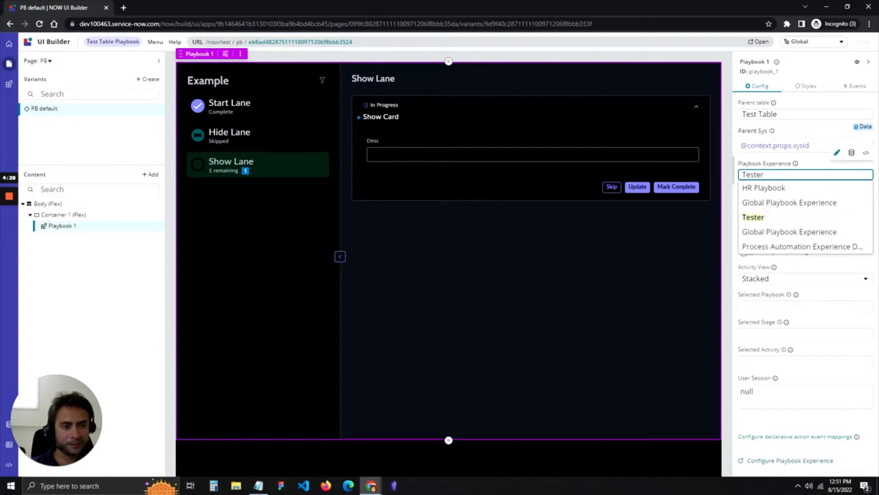
key("Escape")
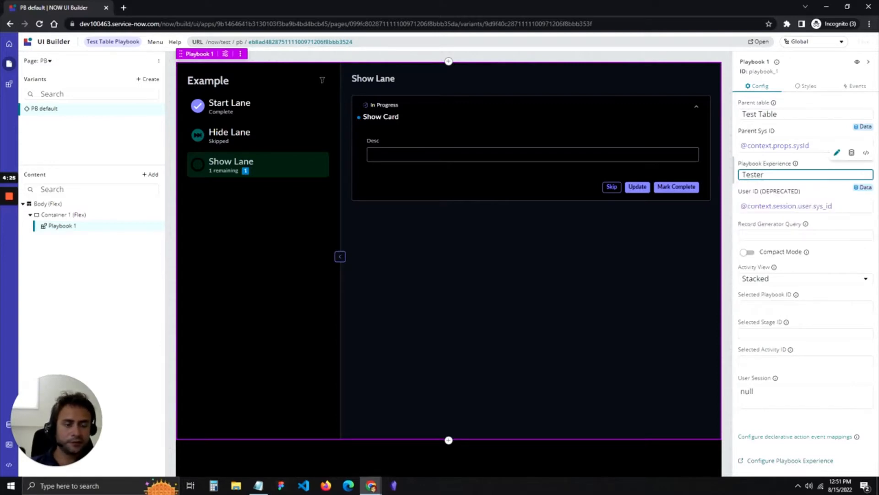
left_click(764, 175)
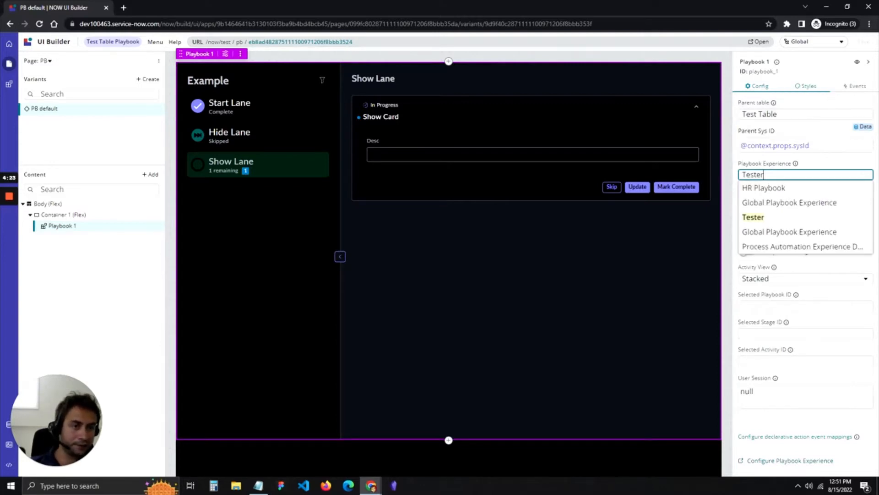
left_click(806, 114)
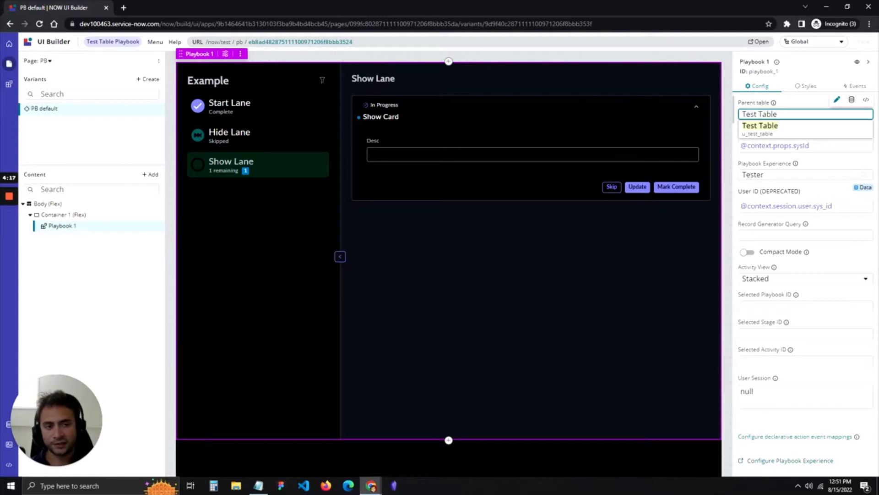
key("Escape")
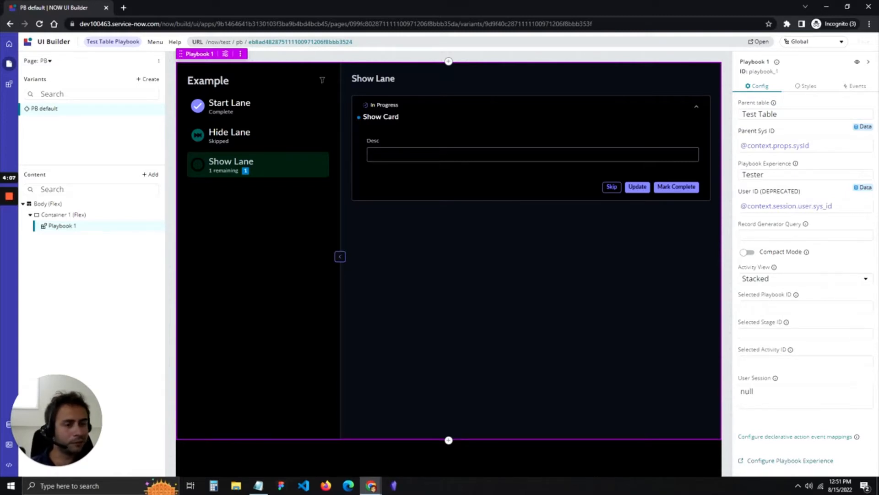
left_click(805, 175)
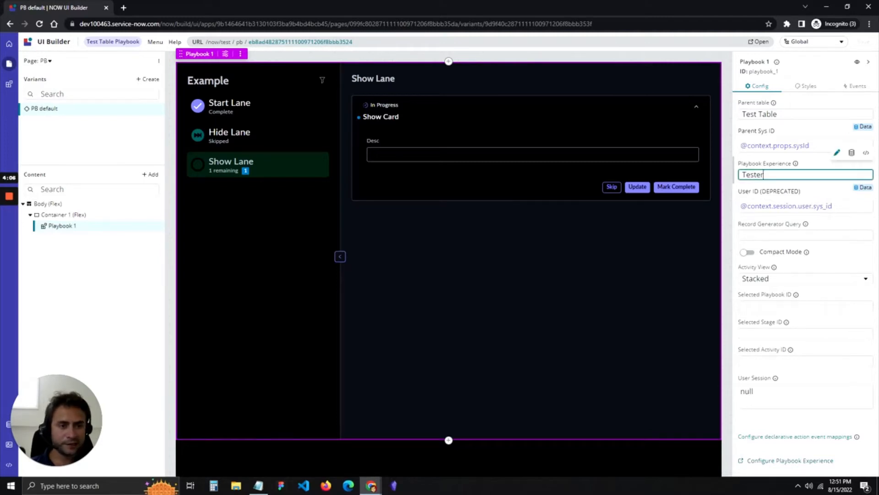
left_click_drag(764, 174, 741, 175)
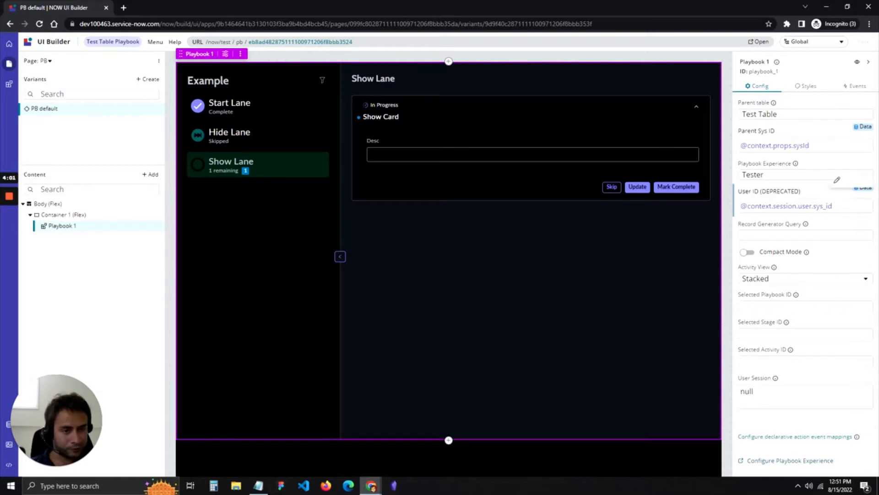
left_click(764, 175)
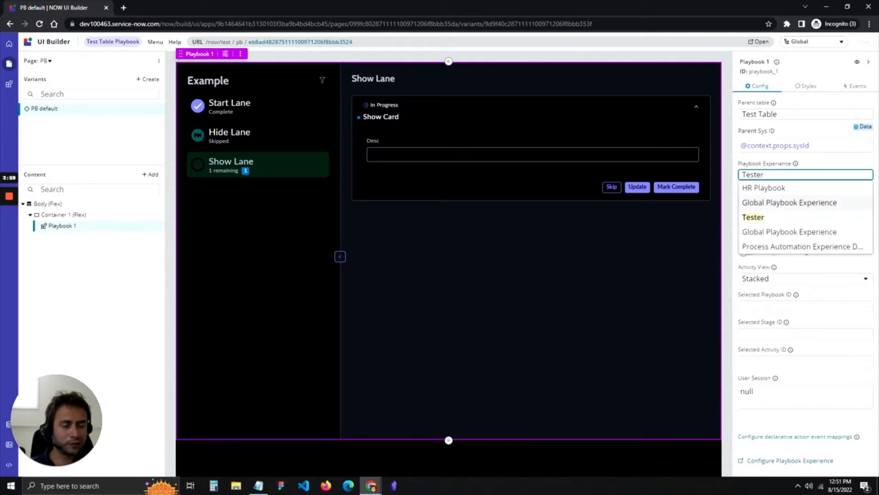
key("Escape")
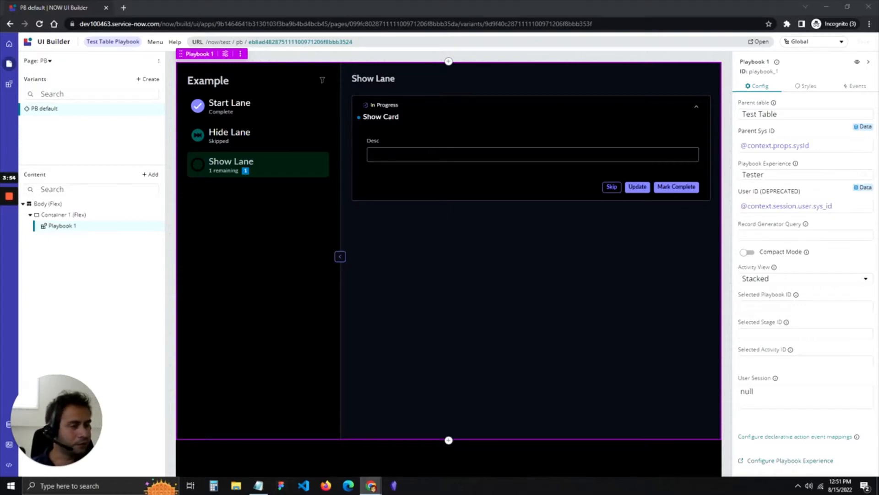
Open the Tester playbook experience record and view its active configuration.
left_click_drag(614, 494, 453, 0)
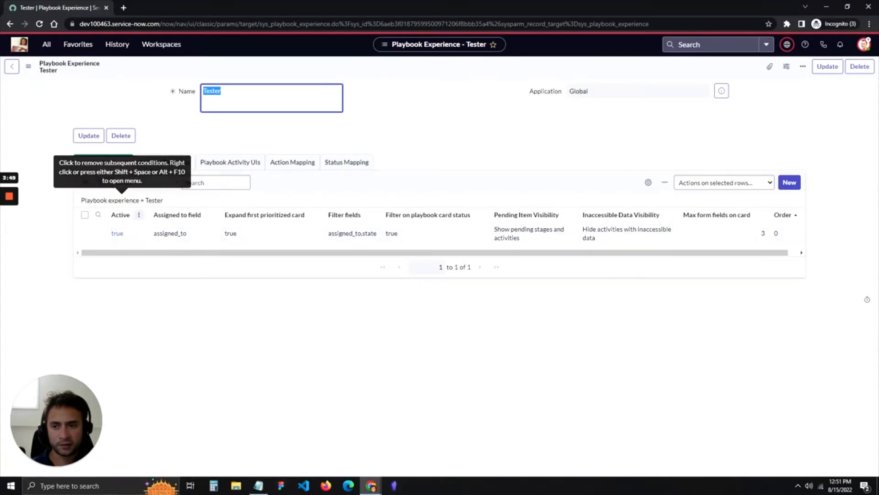
left_click(118, 233)
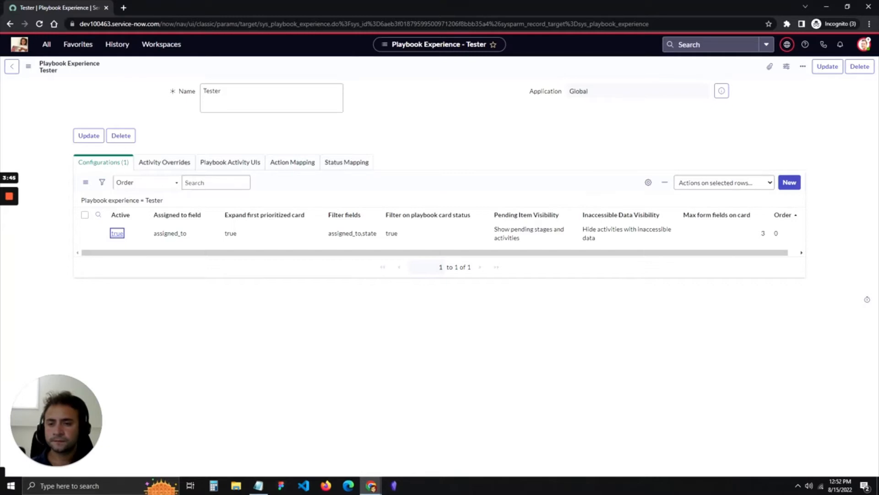
left_click(117, 233)
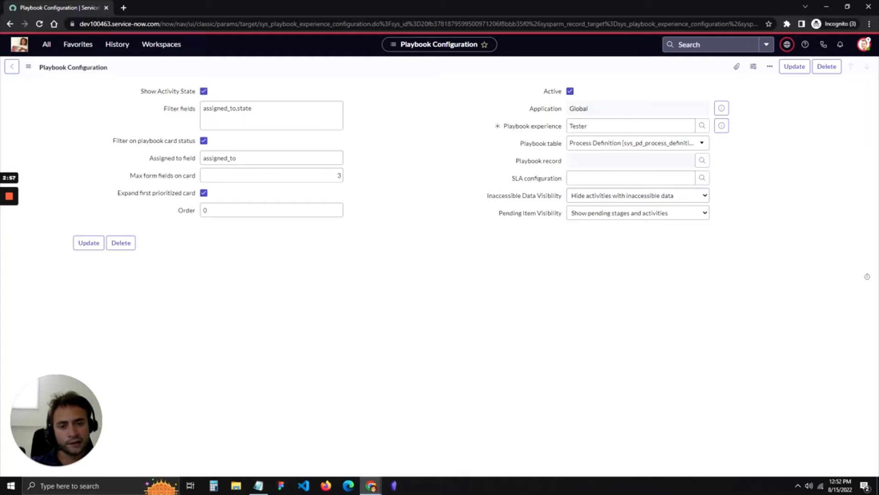
Set Inaccessible Data Visibility to "Hide inaccessible data from activities" in the playbook configuration.
left_click_drag(487, 196, 562, 195)
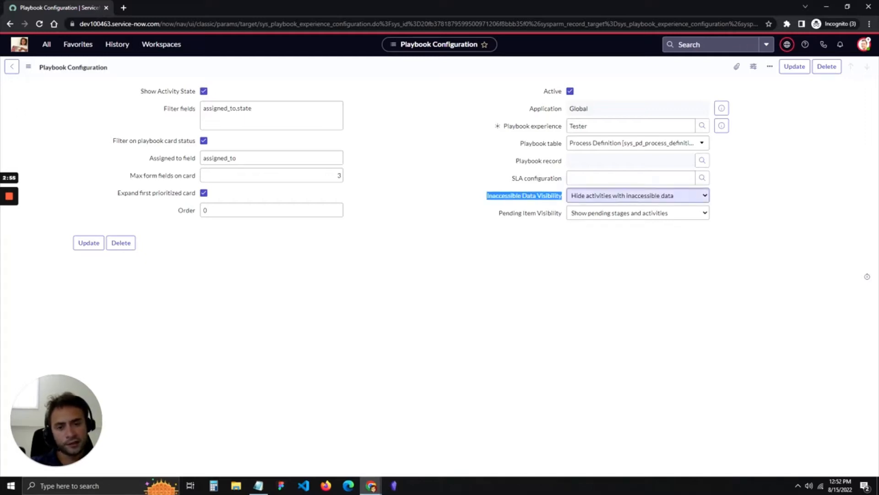
mouse_move(524, 196)
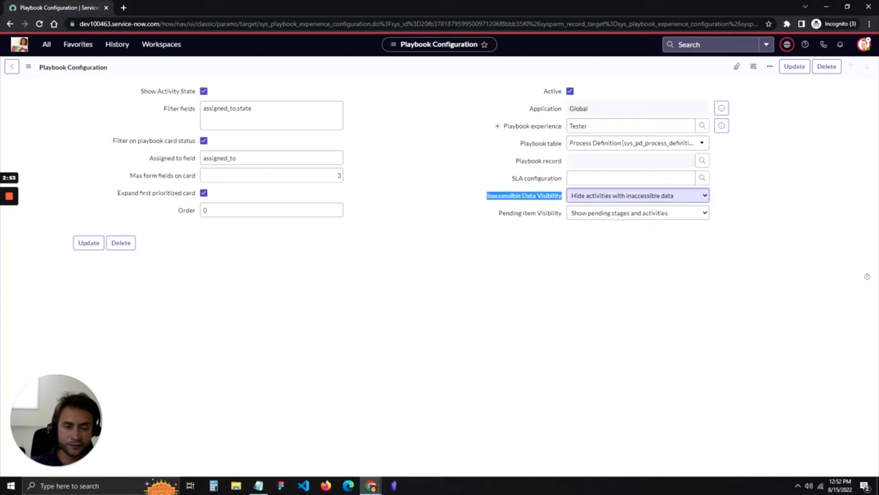
left_click(637, 196)
left_click_drag(108, 67, 43, 68)
left_click(637, 196)
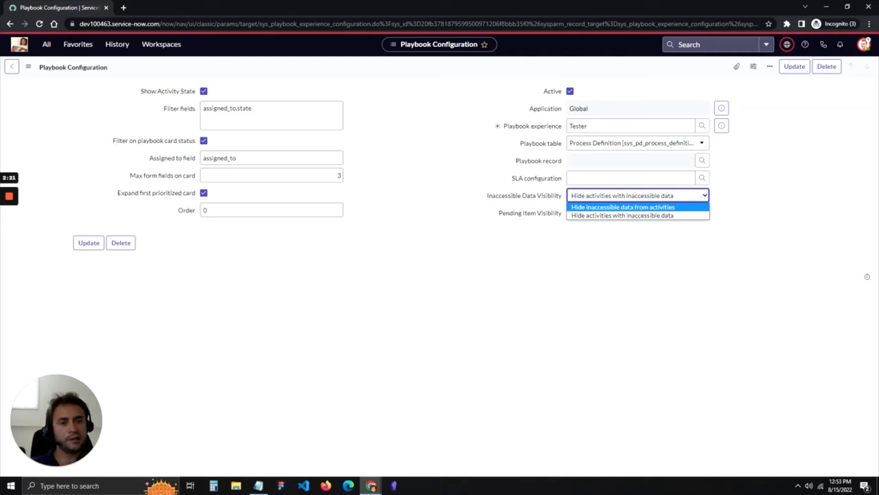
left_click(622, 207)
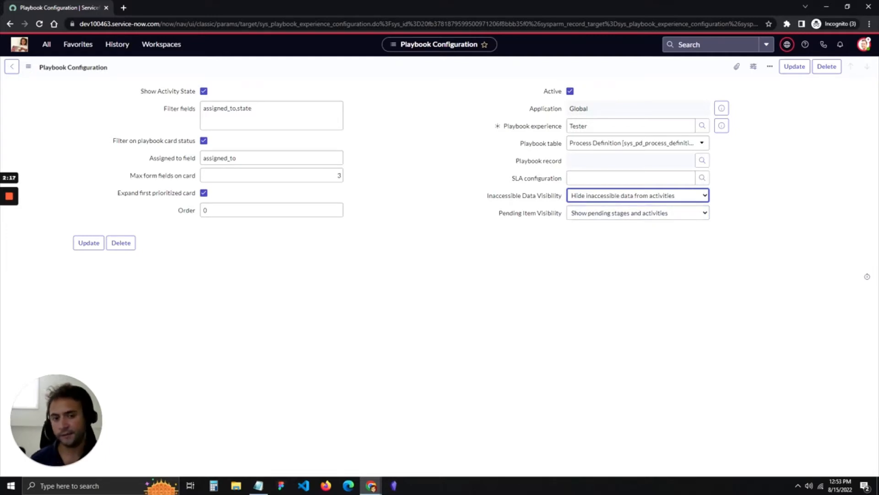
Set Inaccessible Data Visibility back to "Hide activities with inaccessible data" and review its options once more.
left_click(624, 196)
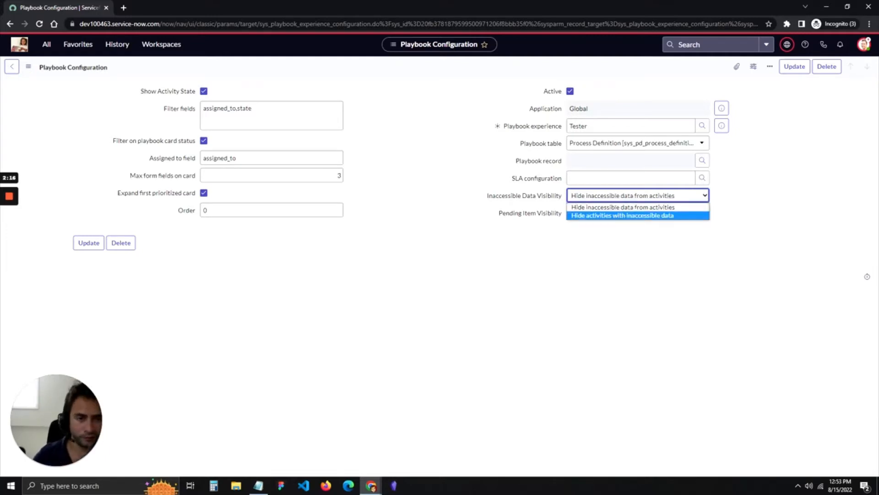
left_click(622, 216)
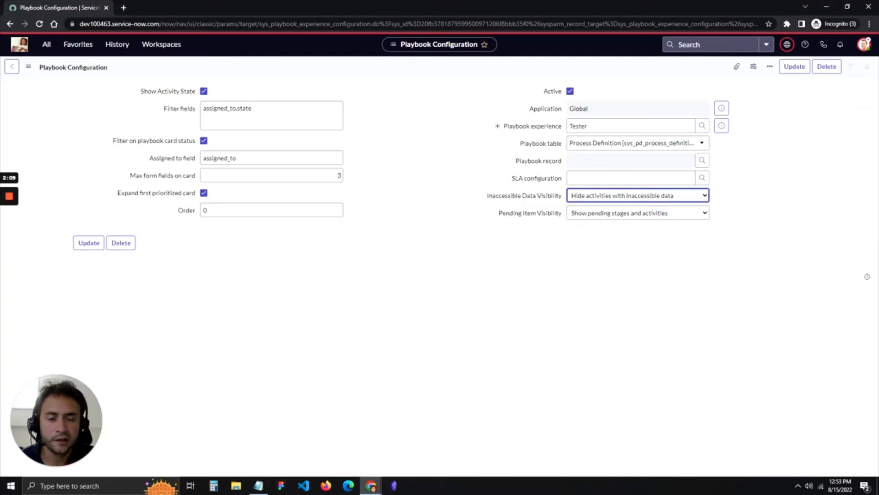
left_click(637, 195)
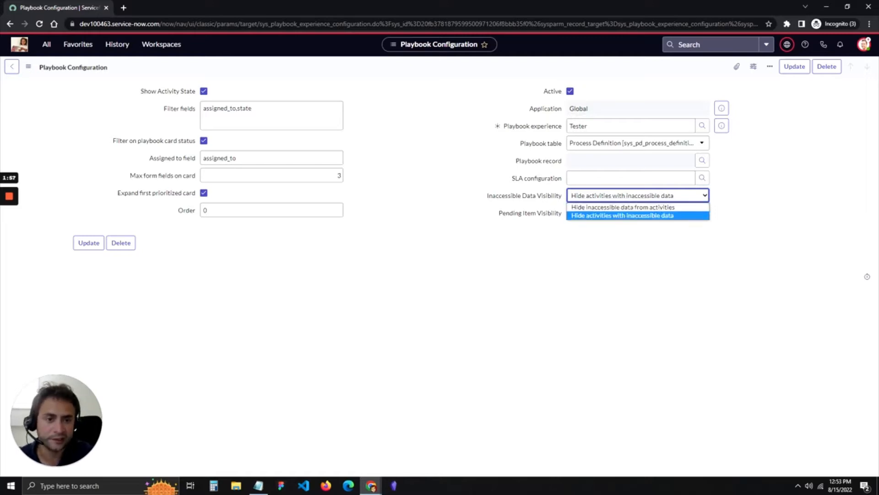
key("Escape")
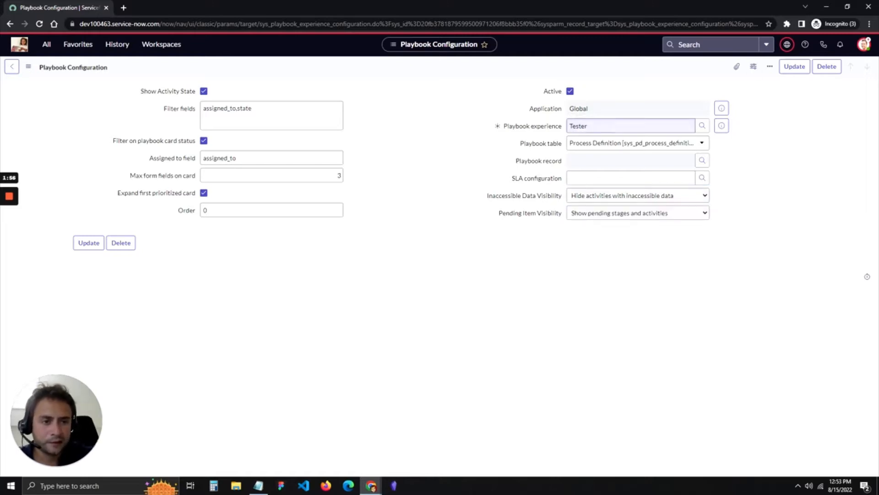
Switch to the Example process in Process Automation Designer, open Start Card, and check the activity definitions of Show Card and Hide Card.
key("ctrl+r")
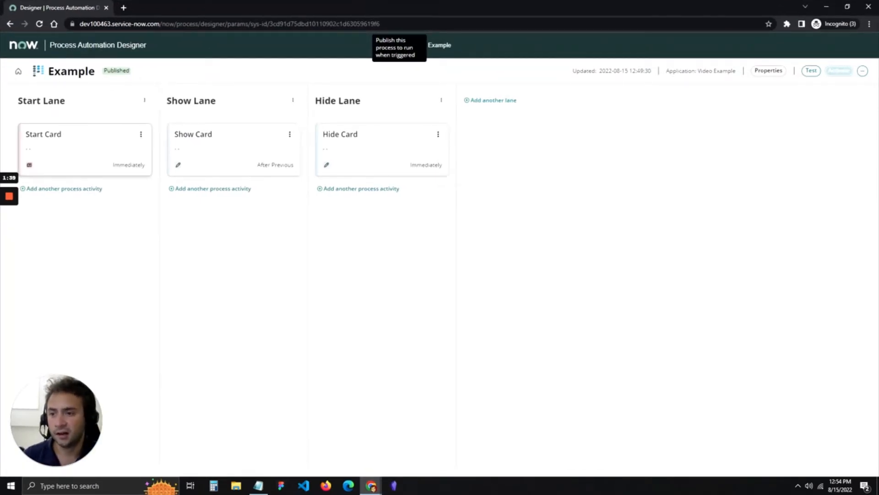
left_click(80, 151)
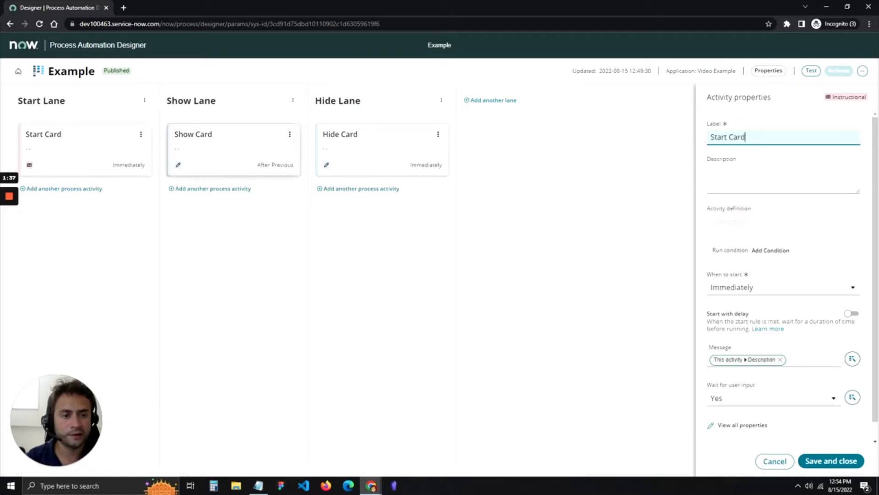
left_click(233, 150)
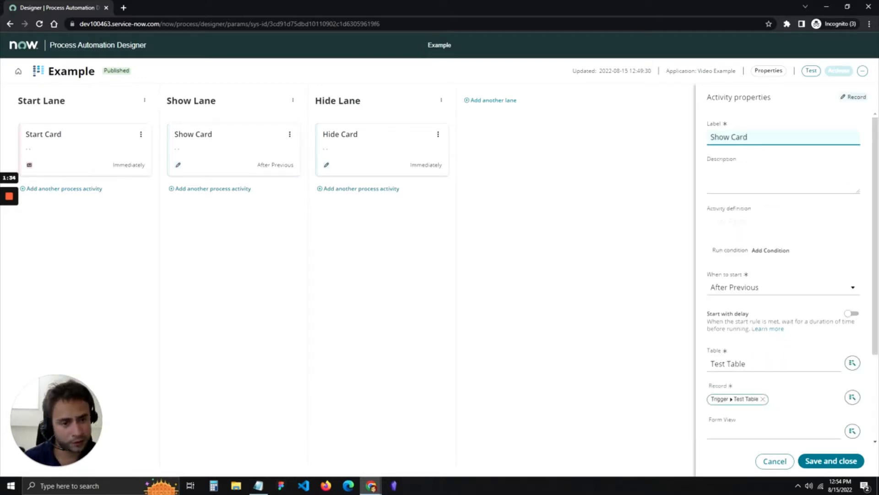
triple_click(728, 221)
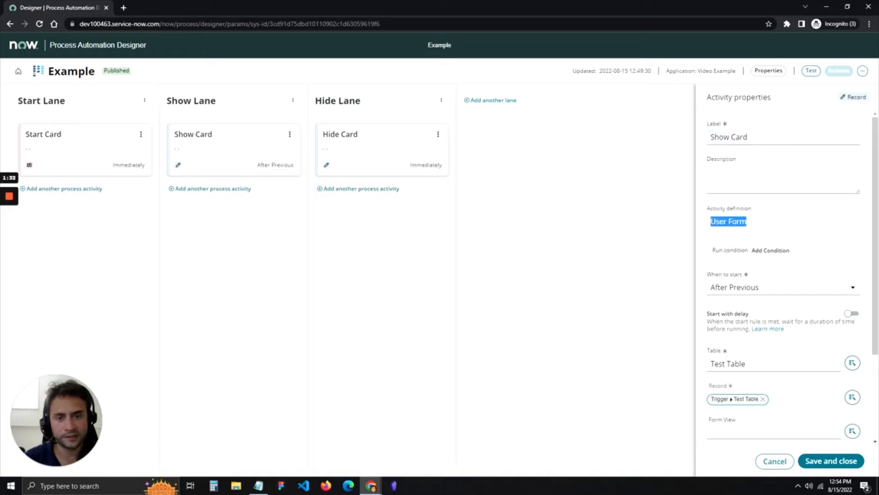
left_click(382, 150)
triple_click(731, 222)
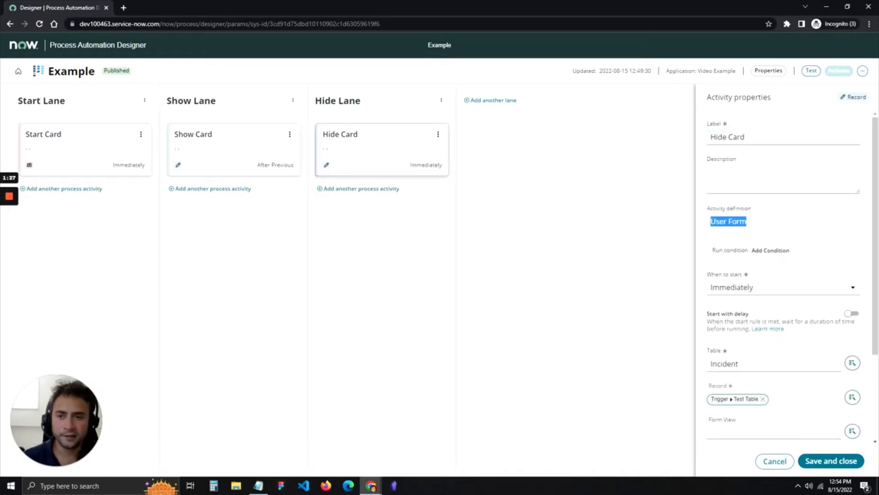
Compare the Table setting in the activity properties of Show Card and Hide Card.
left_click(234, 150)
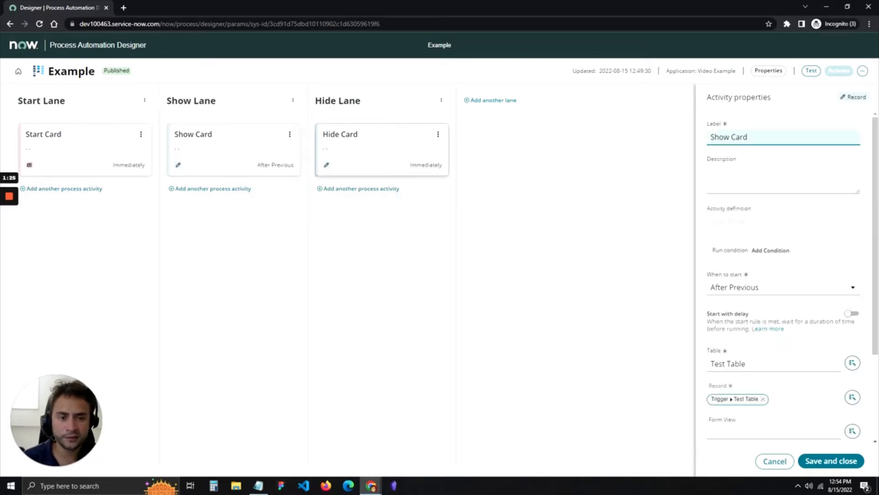
left_click(384, 158)
left_click(234, 150)
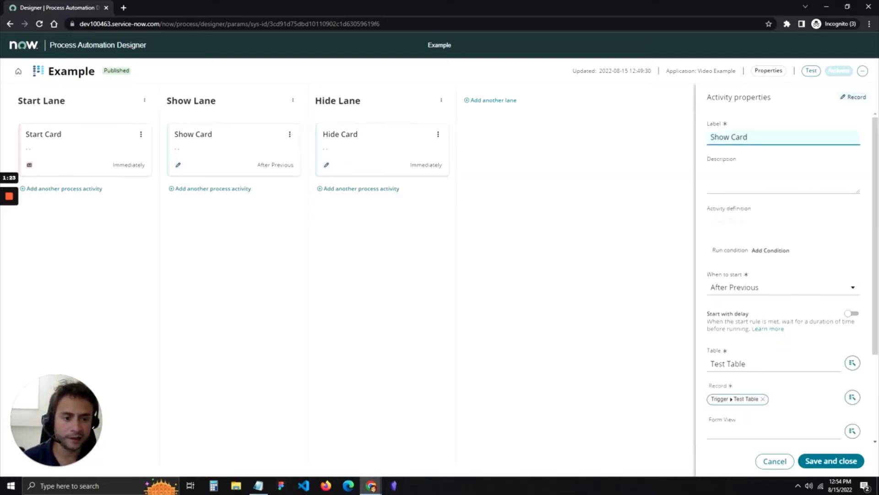
key("ctrl+a")
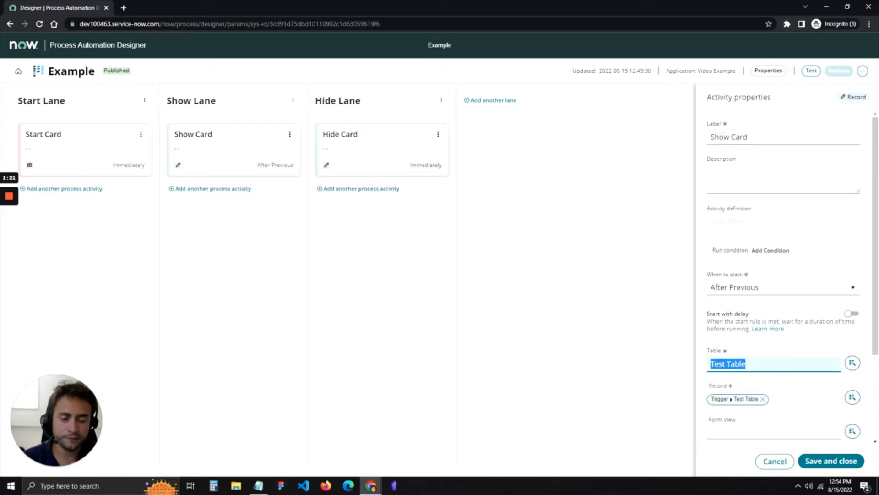
left_click(381, 156)
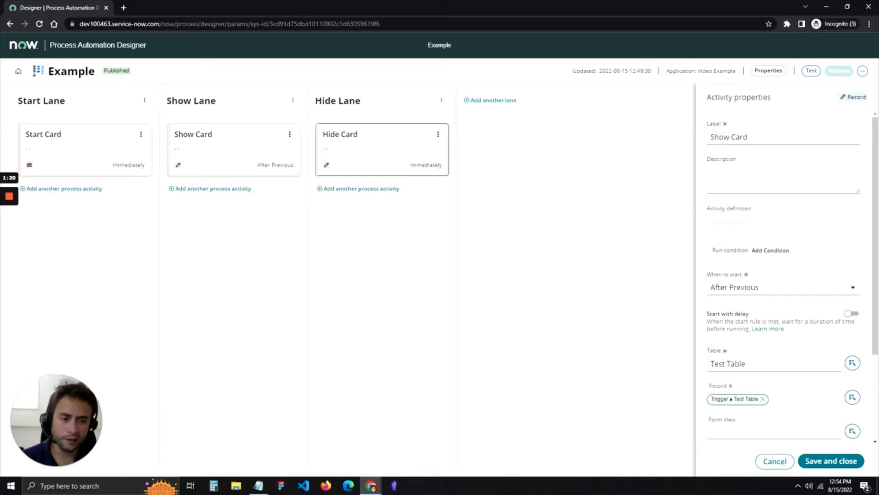
double_click(724, 364)
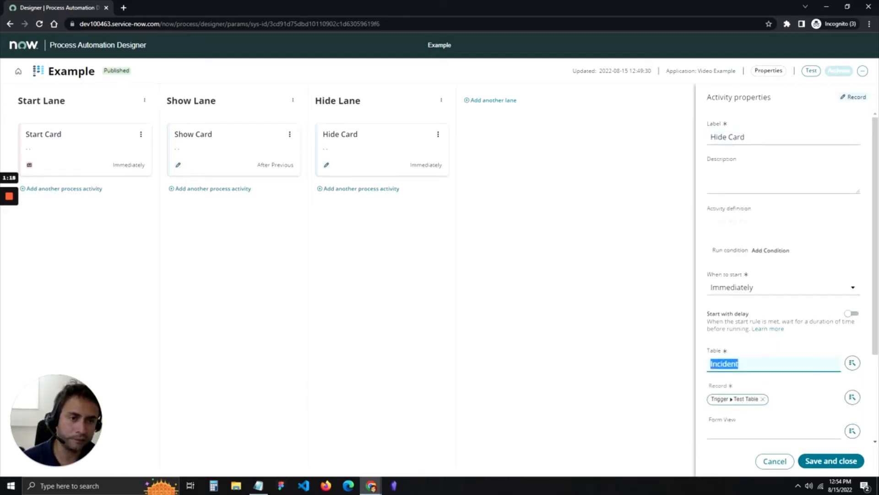
key("Tab")
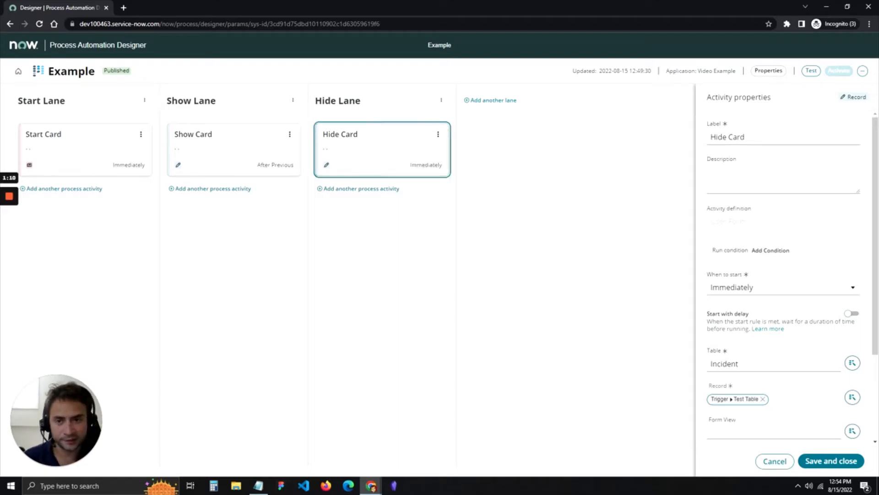
left_click(234, 149)
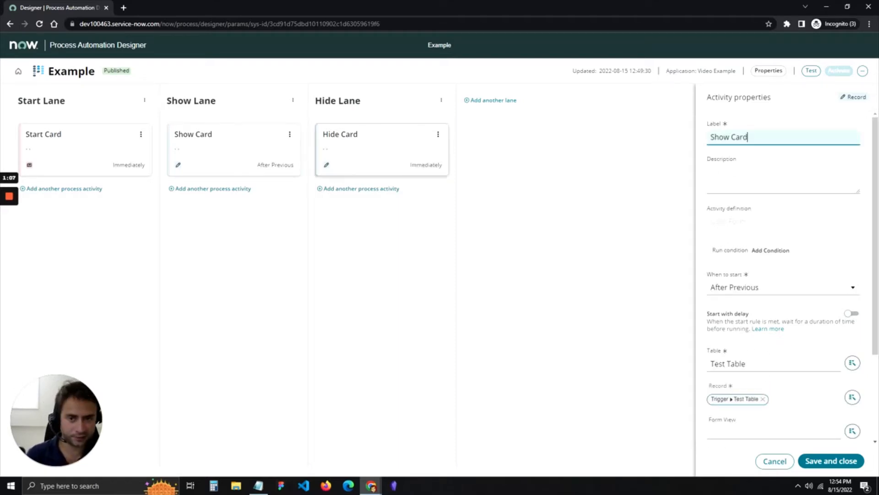
triple_click(728, 363)
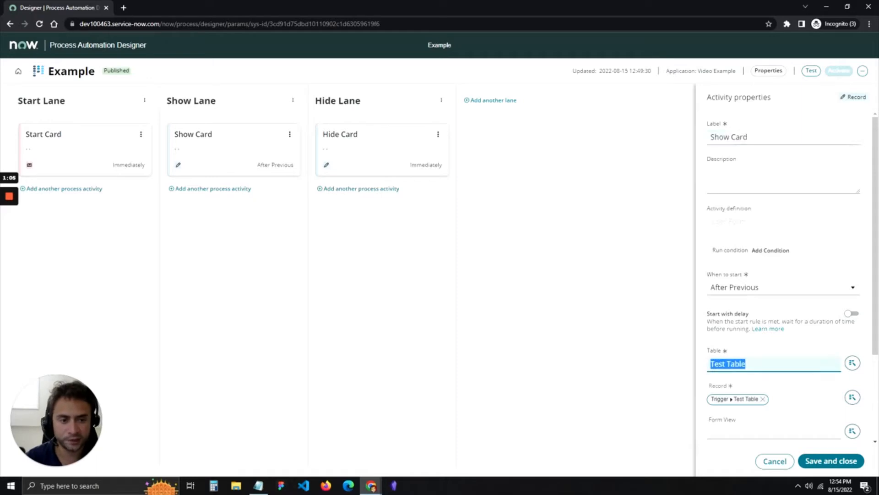
Recheck the Table setting of Show Card and Hide Card against the lanes displayed in the Test Table Playbook.
left_click(745, 364)
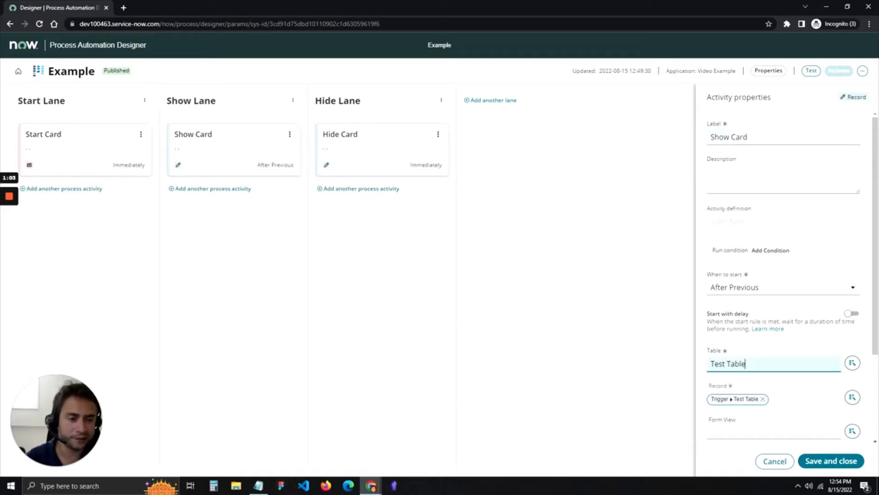
key("ctrl+a")
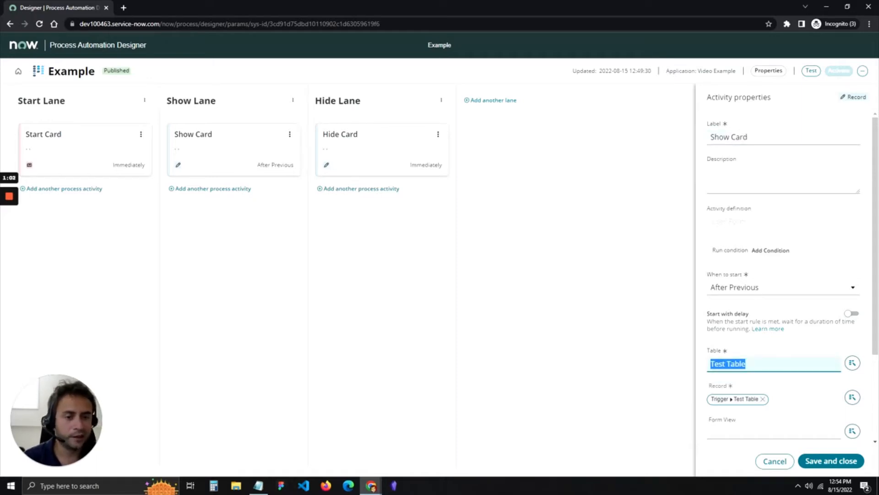
left_click(389, 151)
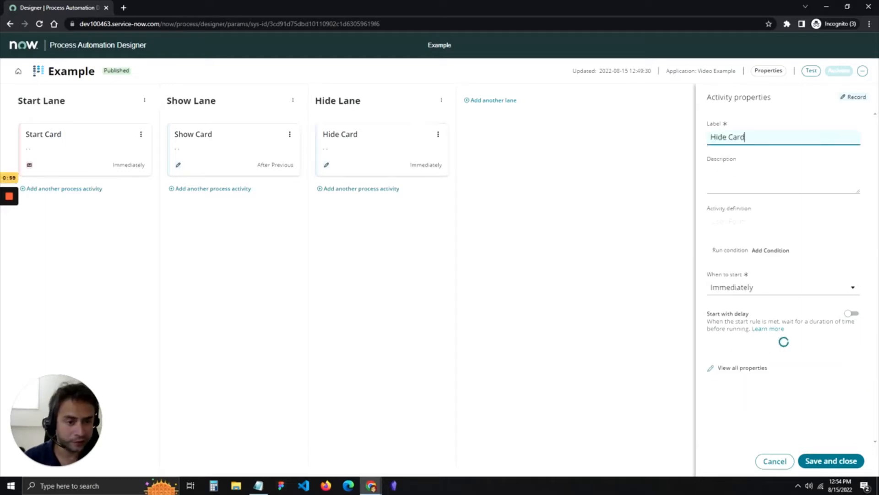
double_click(725, 364)
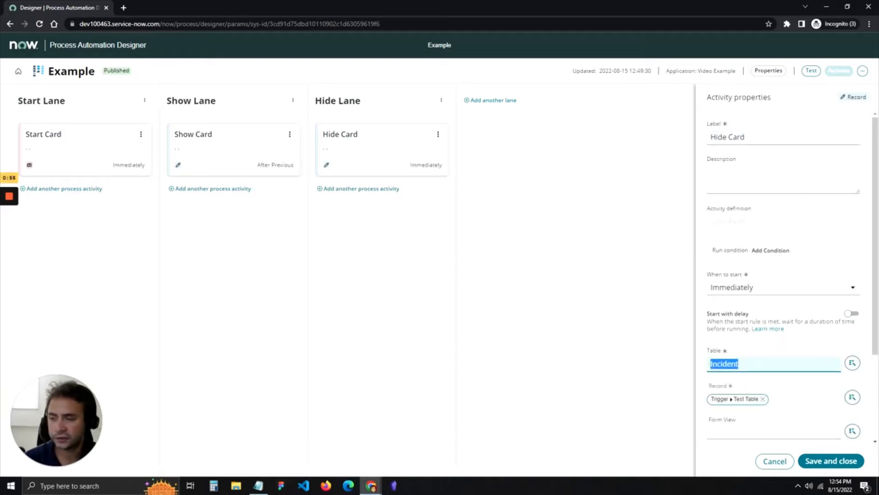
key("alt+Tab")
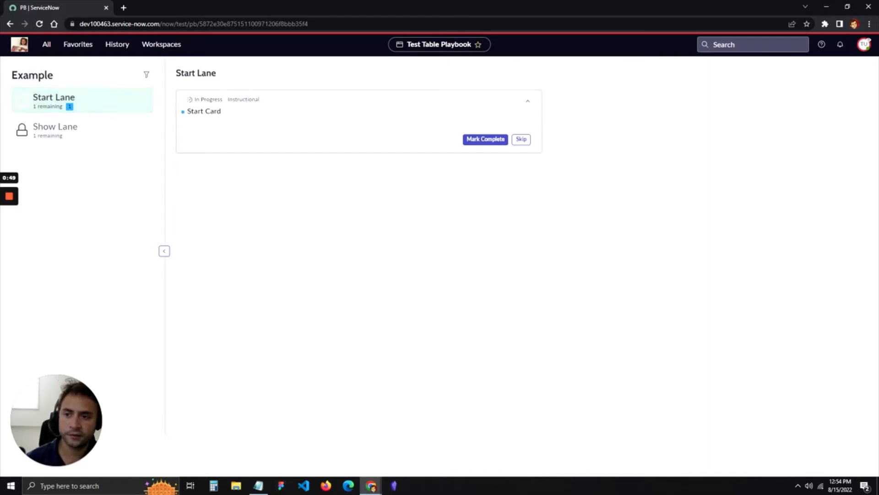
key("alt+Tab")
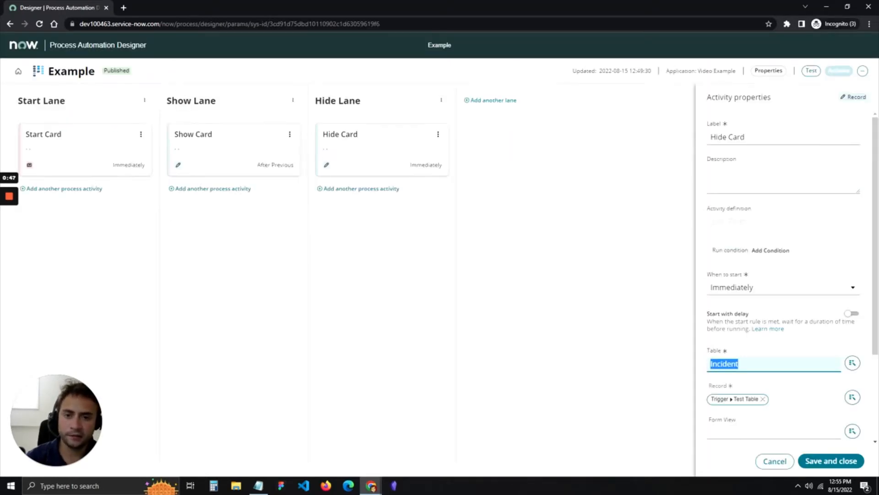
Switch to the Test Table Playbook and mark Start Card and Show Card complete.
key("alt+Tab")
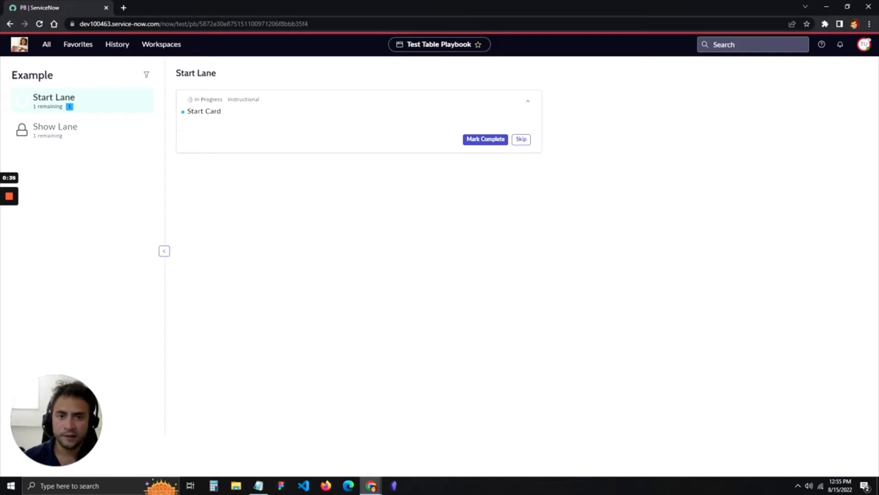
left_click(486, 139)
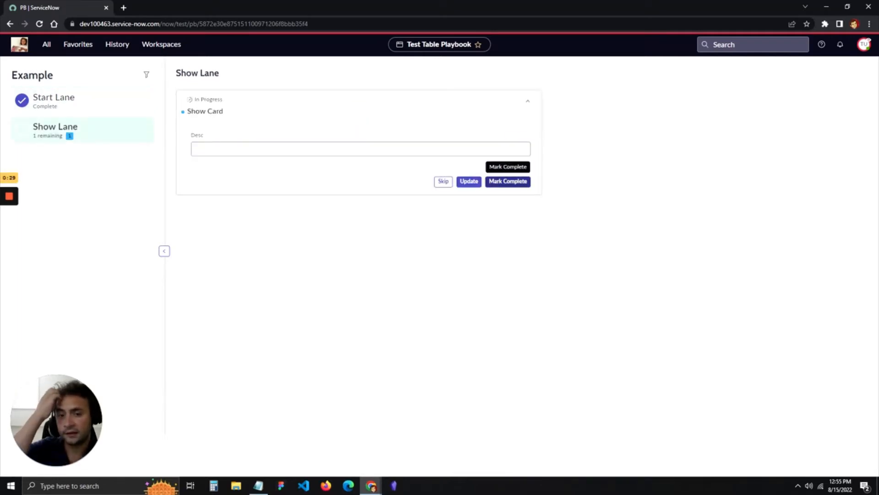
left_click(508, 181)
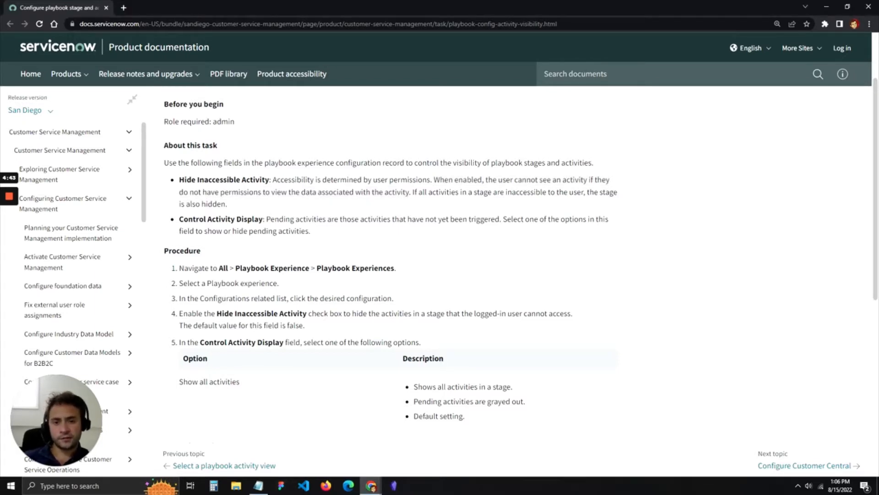
Read the Hide Inaccessible Activity description in the ServiceNow documentation, focusing on permissions to view an activity's data.
left_click_drag(433, 179, 556, 179)
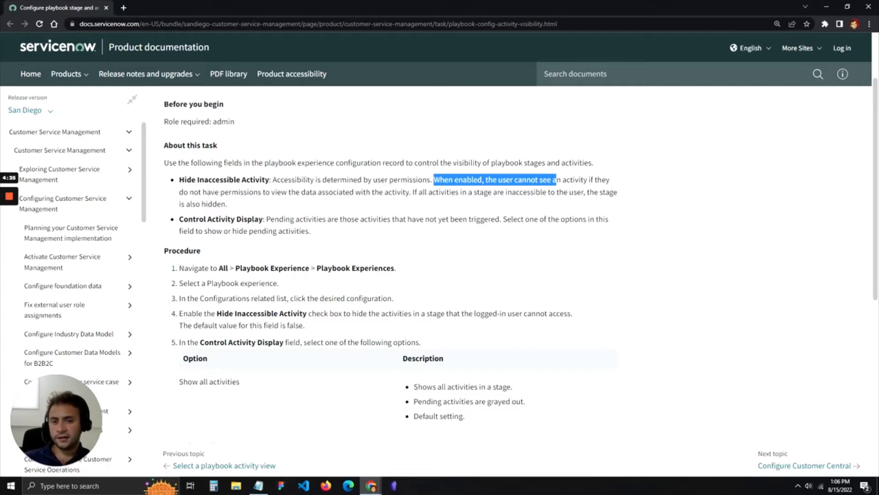
left_click(556, 180)
left_click_drag(562, 180, 317, 192)
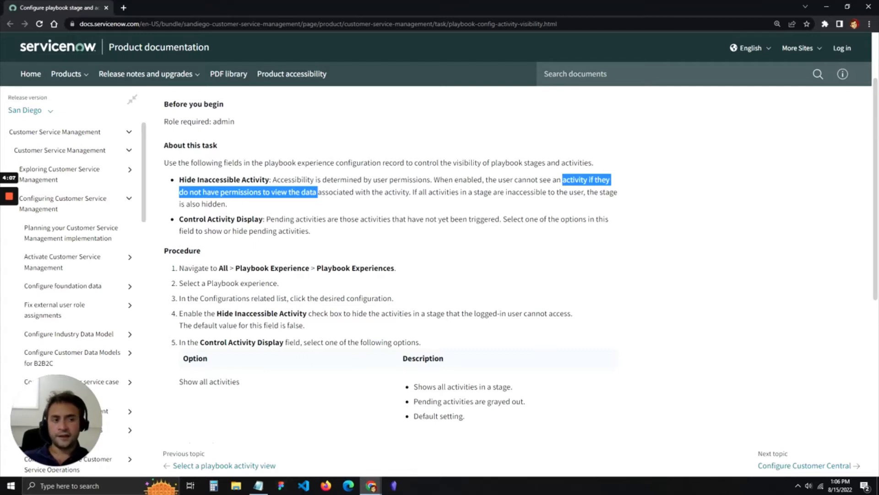
Switch to the Example process in Process Automation Designer, check Show Card's Form Fields setting, and return to the documentation.
key("alt+Tab")
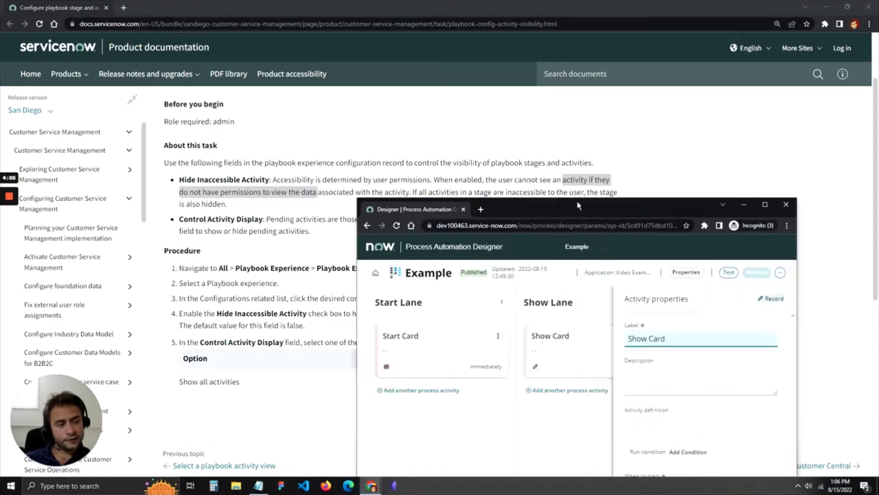
scroll(788, 275, "down", 2)
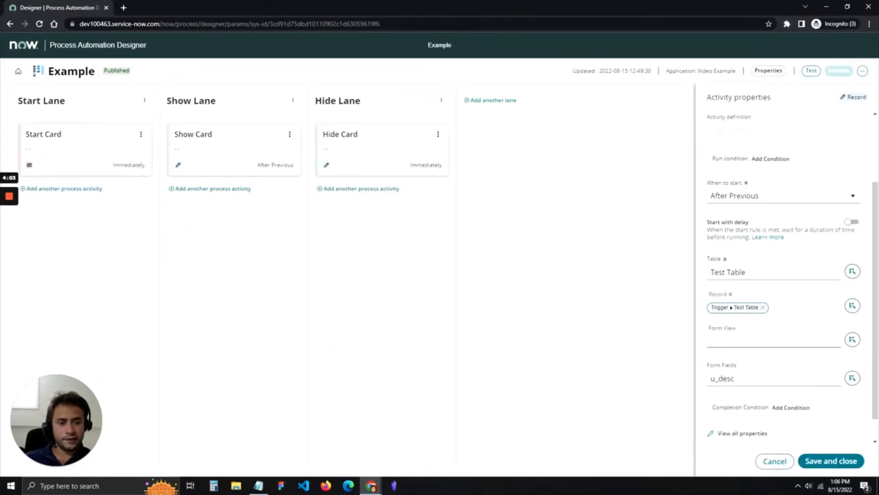
scroll(774, 339, "down", 1)
double_click(722, 352)
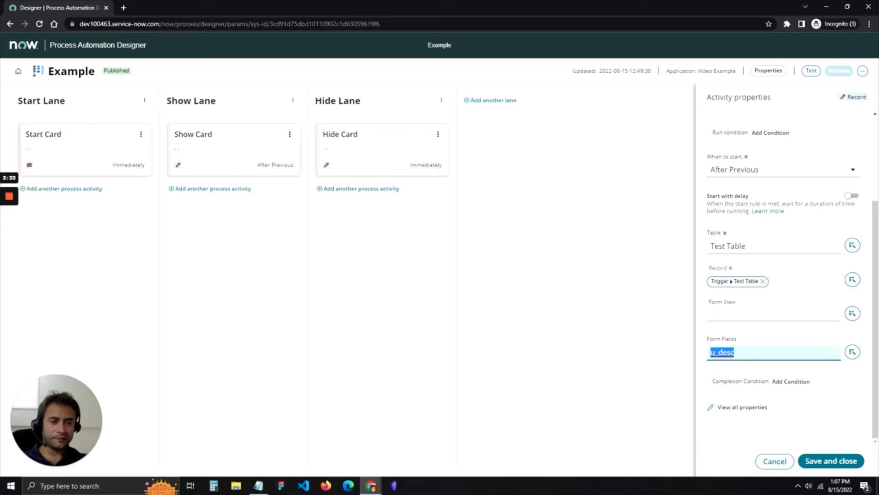
key("alt+Tab")
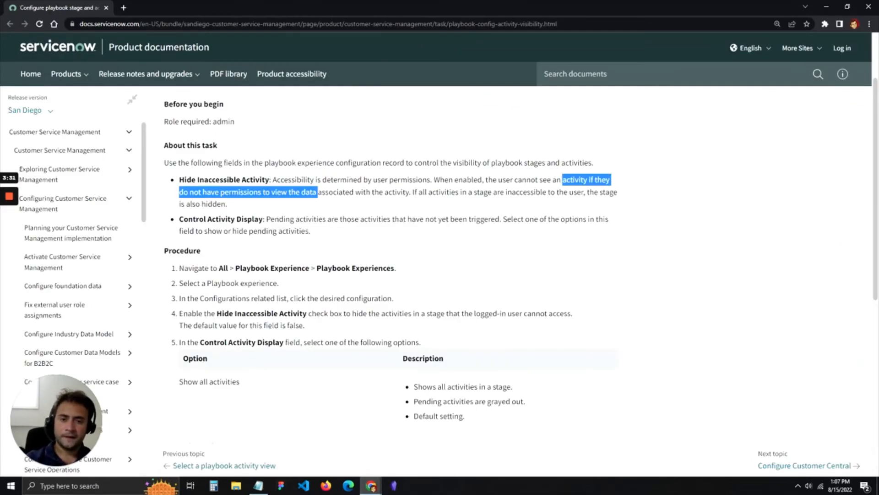
Switch to the u_test_table.u_desc read access control and examine its type, field, required roles and script.
key("alt+Tab")
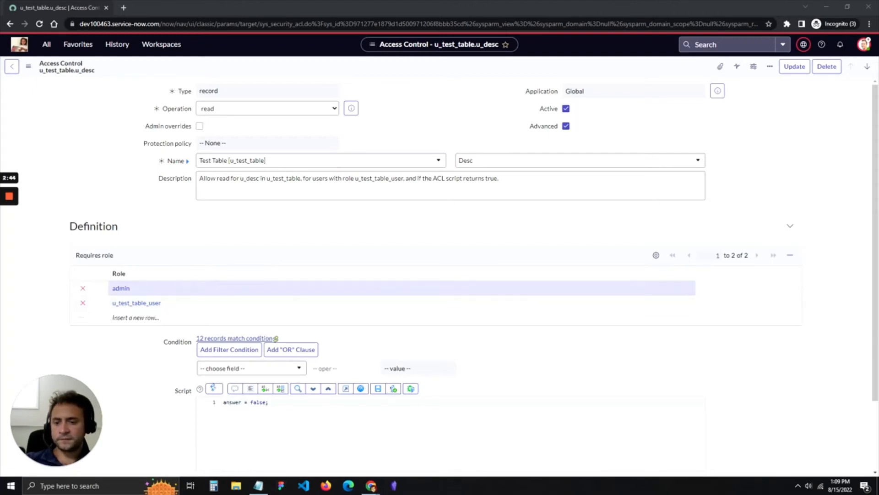
scroll(403, 275, "down", 1)
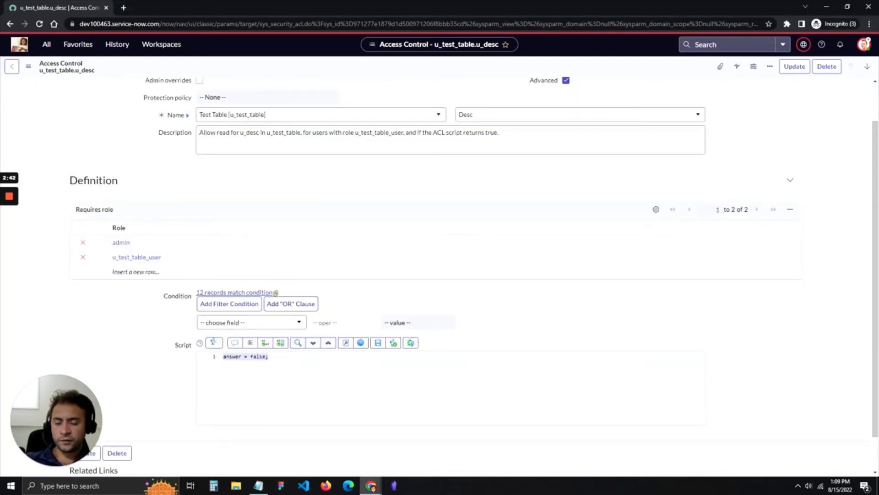
scroll(733, 256, "up", 1)
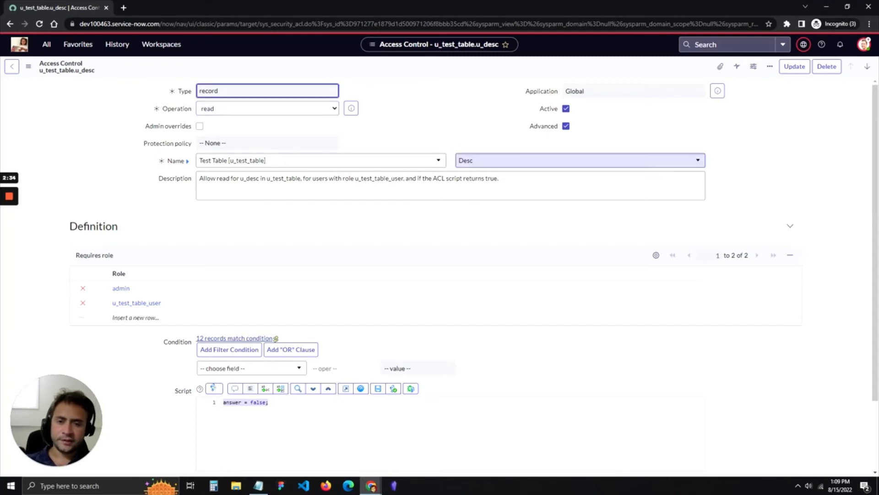
scroll(439, 275, "down", 2)
left_click(269, 317)
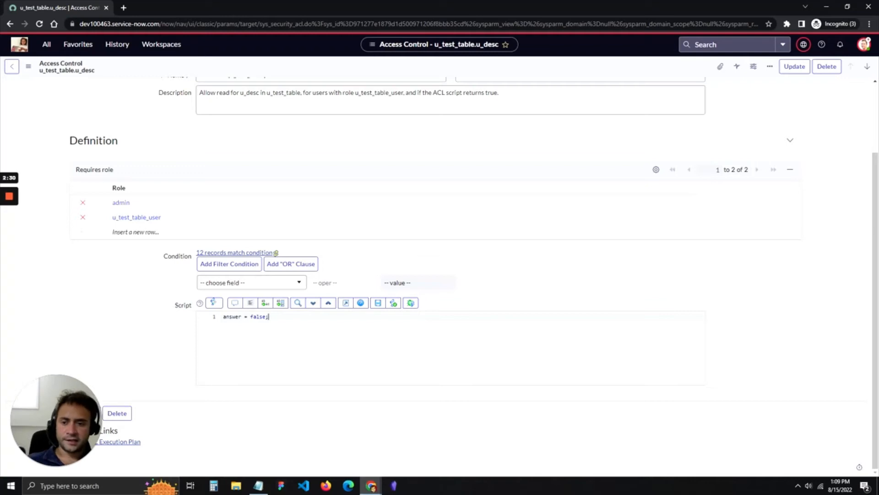
left_click_drag(268, 317, 223, 316)
scroll(321, 185, "up", 2)
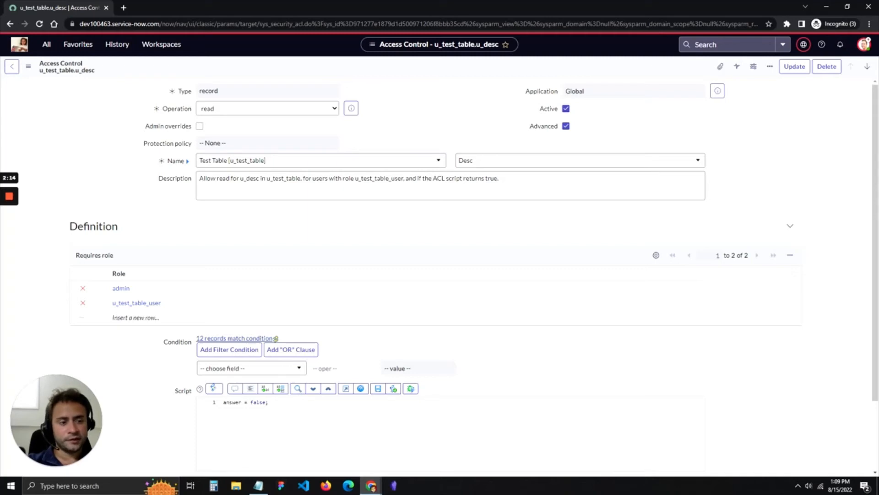
Switch back to the Test Table Playbook, expand the completed Show Card and reopen it.
key("alt+Tab")
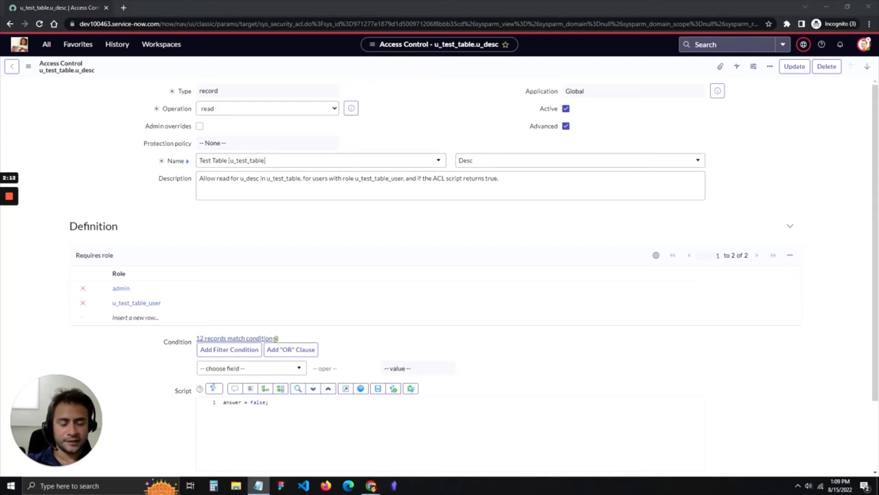
key("alt+Tab")
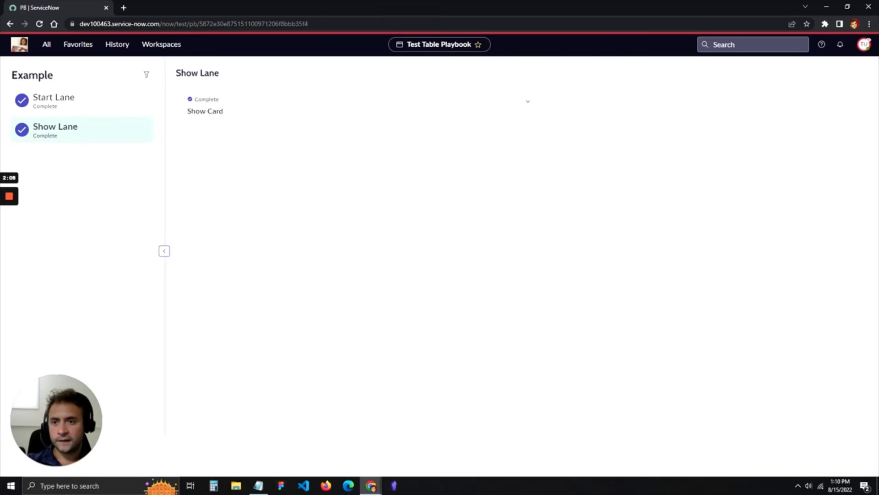
double_click(254, 23)
left_click(527, 102)
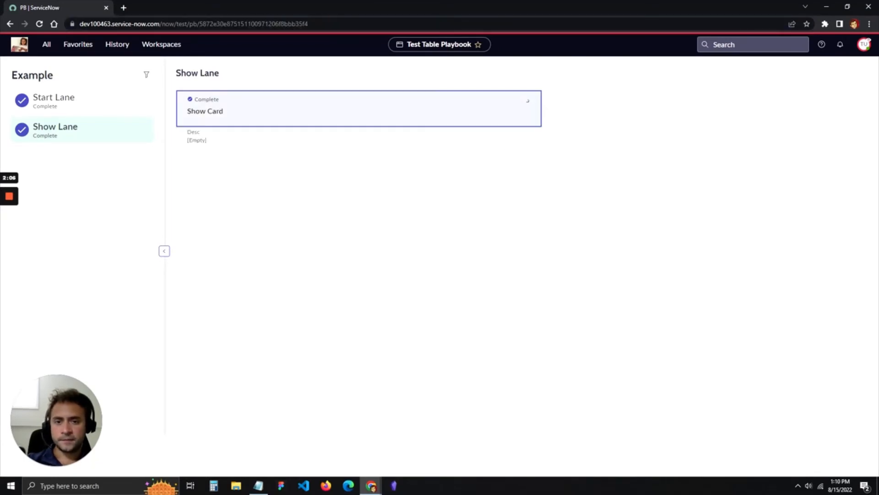
left_click(518, 155)
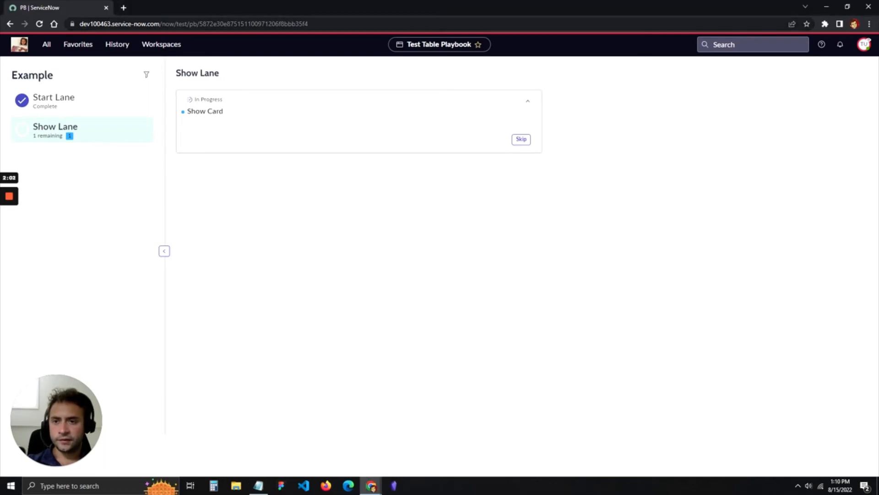
left_click(200, 24)
double_click(199, 23)
key("ctrl+v")
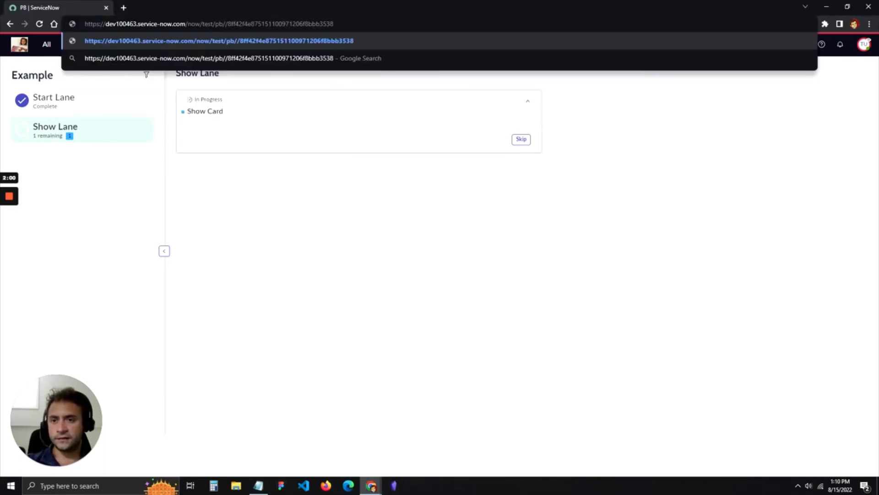
left_click_drag(223, 24, 334, 24)
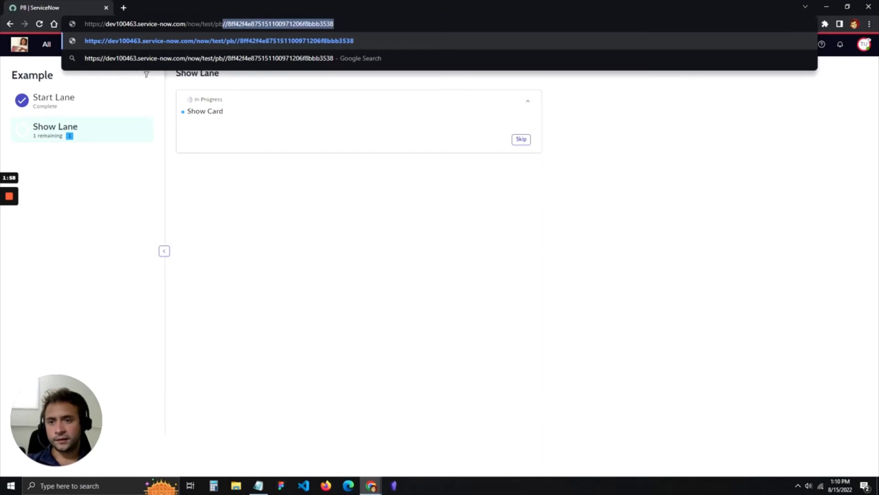
key("ctrl+v")
key("Return")
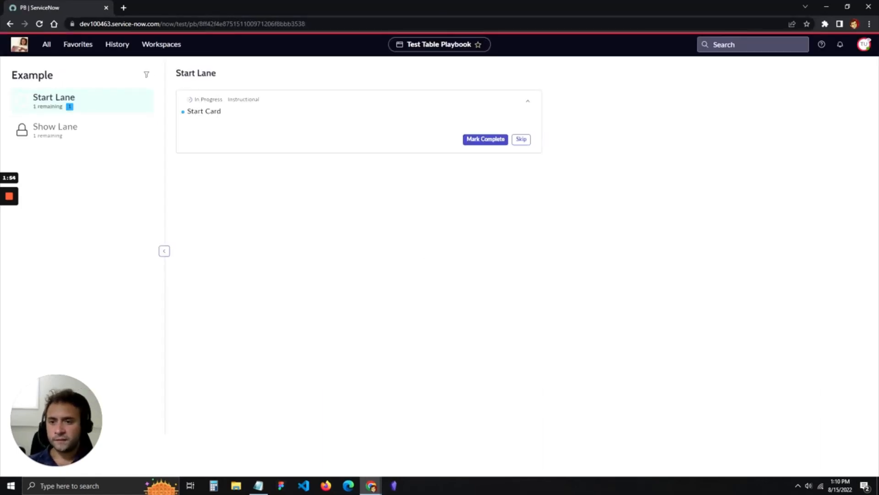
left_click(486, 139)
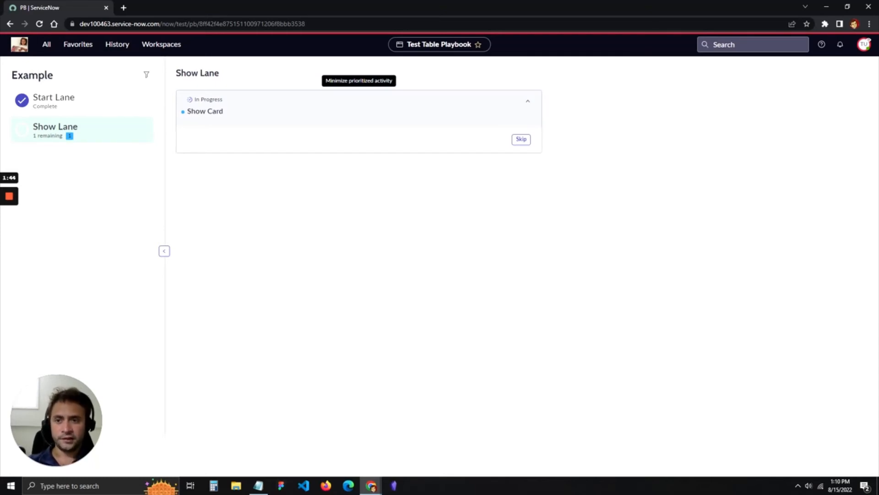
Switch to the ServiceNow documentation and reread the Hide Inaccessible Activity wording on permissions to view the data.
key("alt+Tab")
key("alt+Tab")
key("alt+Tab")
key("alt+Tab")
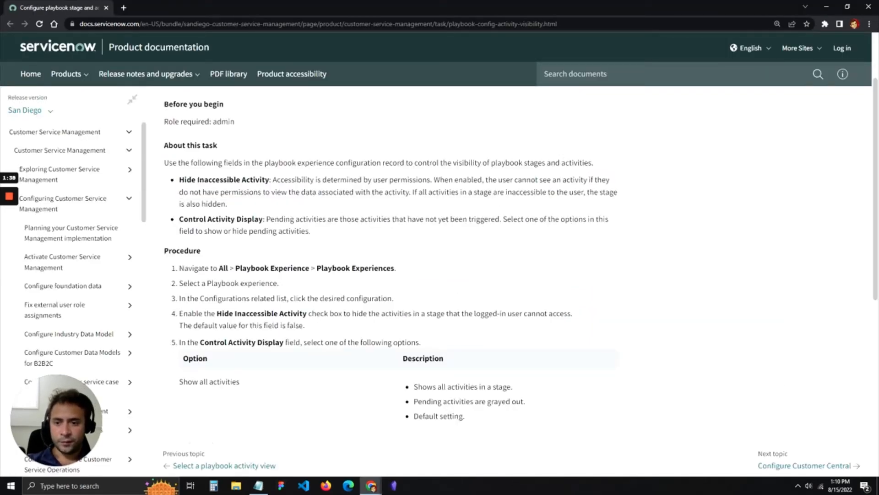
left_click_drag(203, 192, 316, 192)
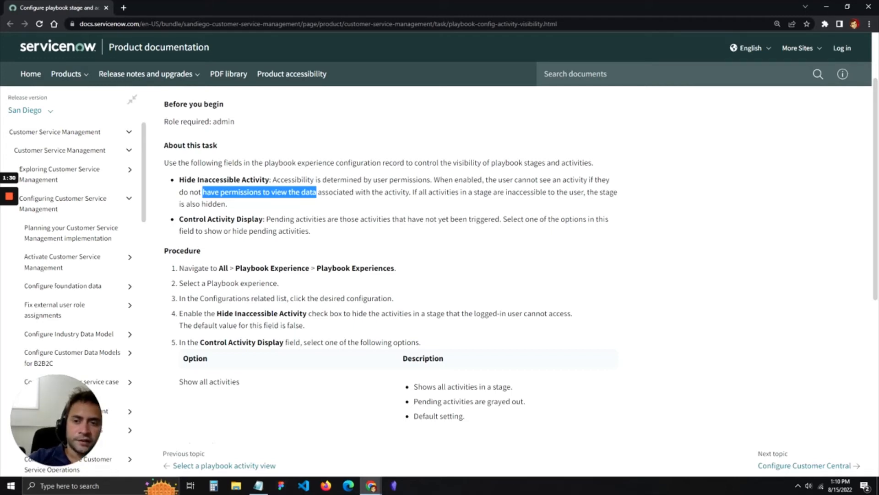
Switch to the Example process in Process Automation Designer and review Hide Card's Table and Form Fields settings.
key("alt+Tab")
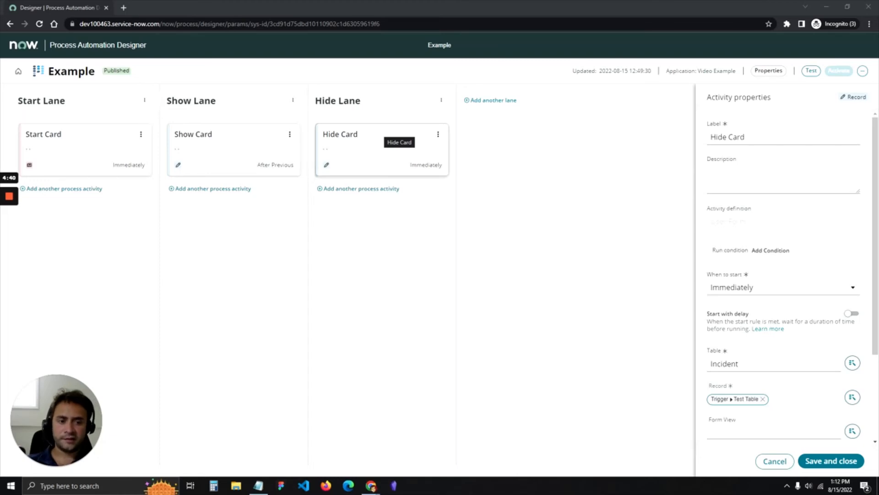
double_click(724, 363)
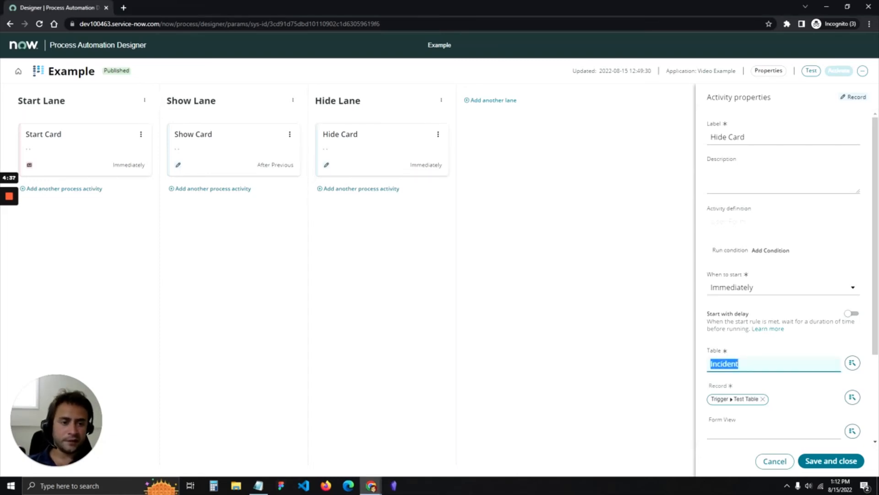
double_click(724, 364)
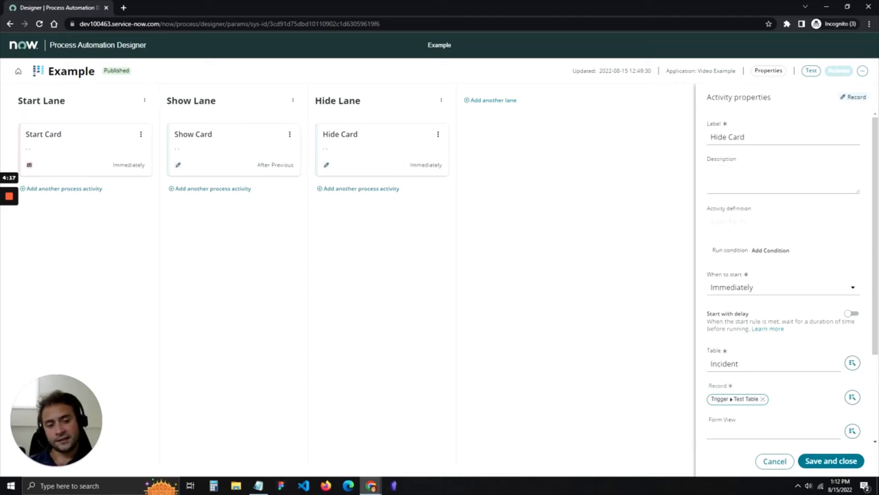
scroll(783, 274, "down", 2)
left_click(773, 378)
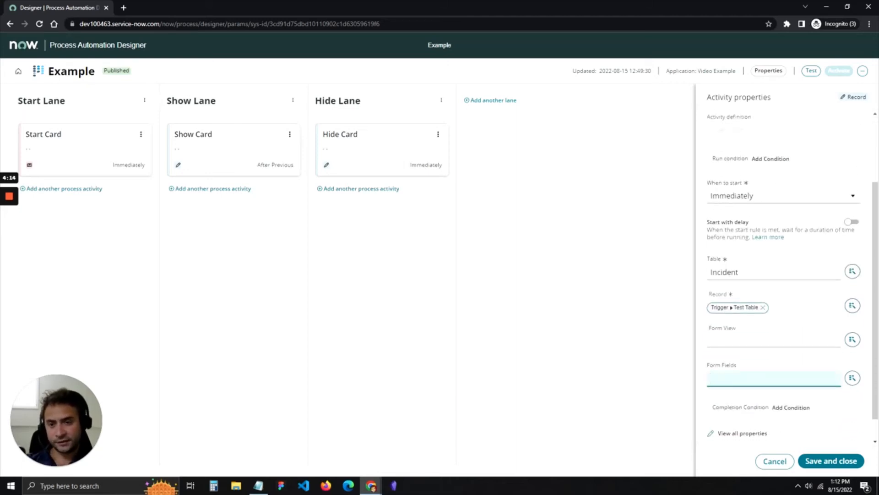
scroll(784, 274, "up", 2)
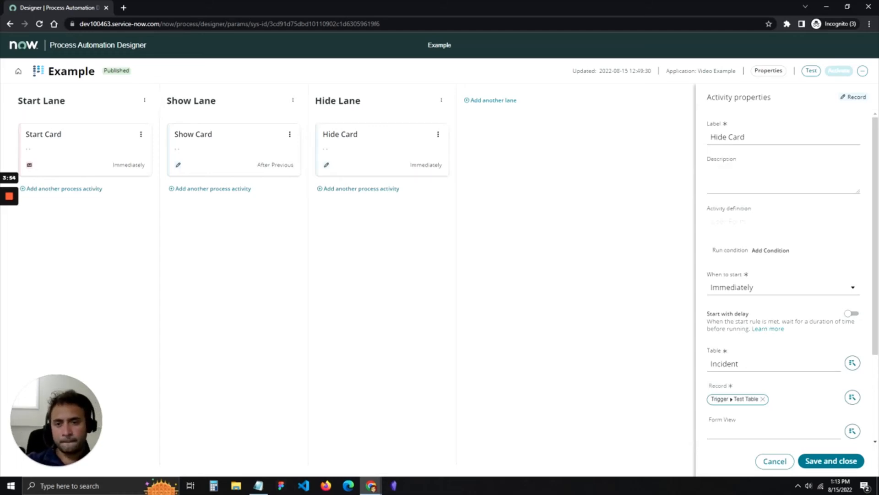
Compare the When to start settings of the Start, Show and Hide lanes in the Example process.
left_click(337, 101)
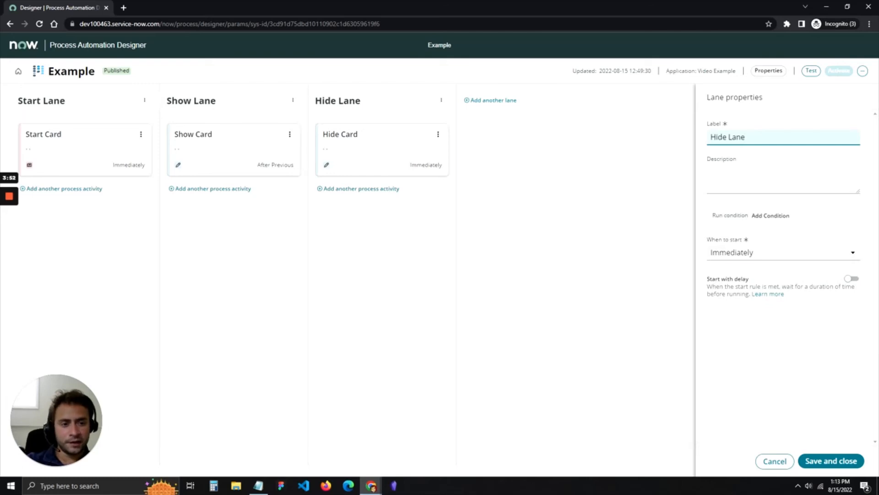
left_click(782, 252)
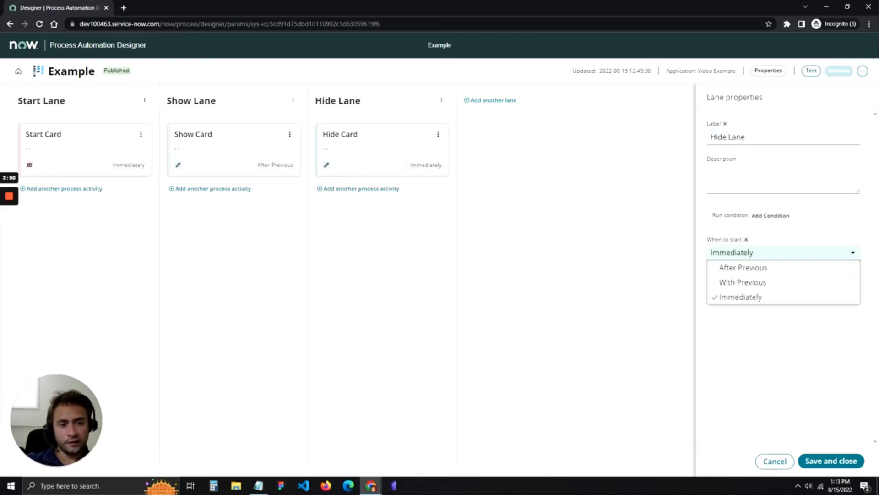
key("Escape")
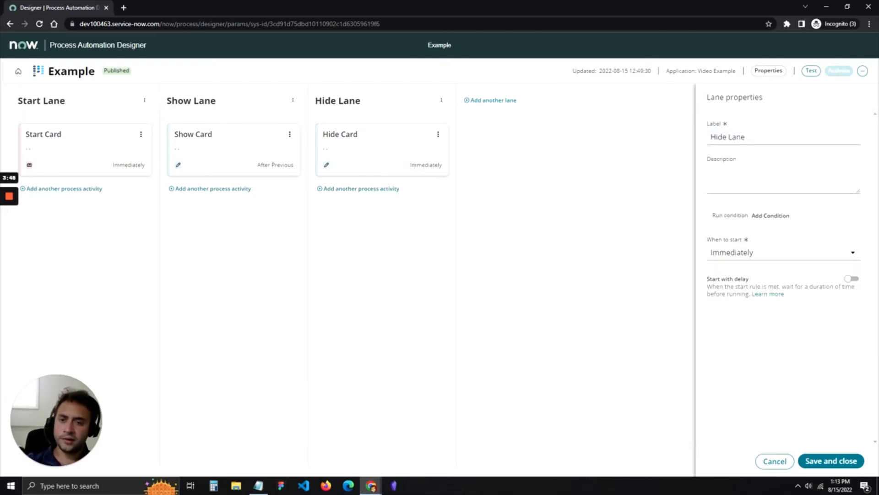
left_click(191, 101)
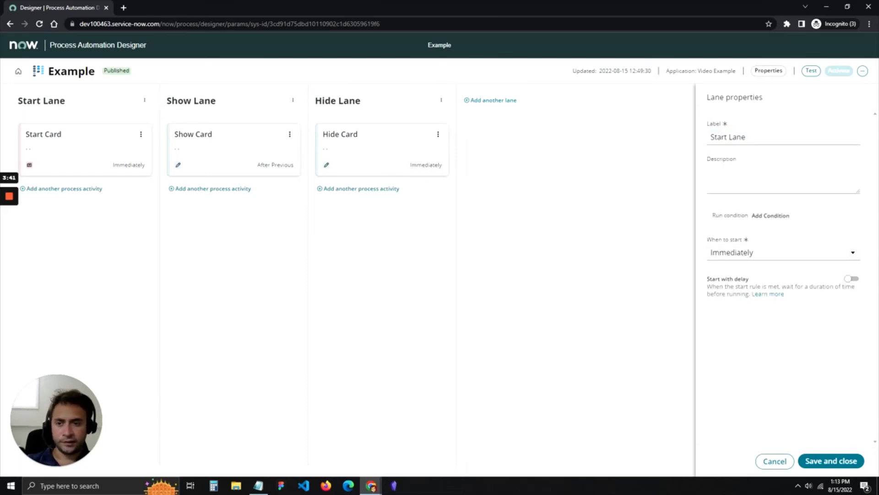
left_click(191, 101)
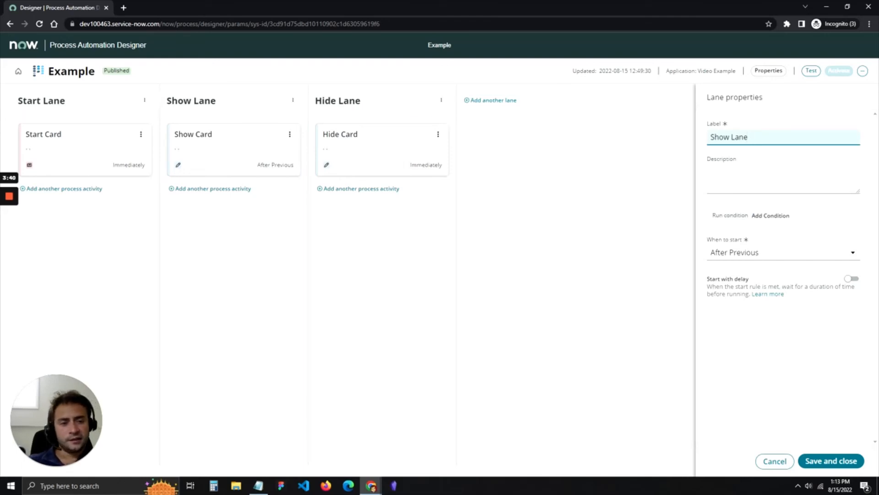
left_click(337, 100)
left_click(381, 149)
left_click(338, 100)
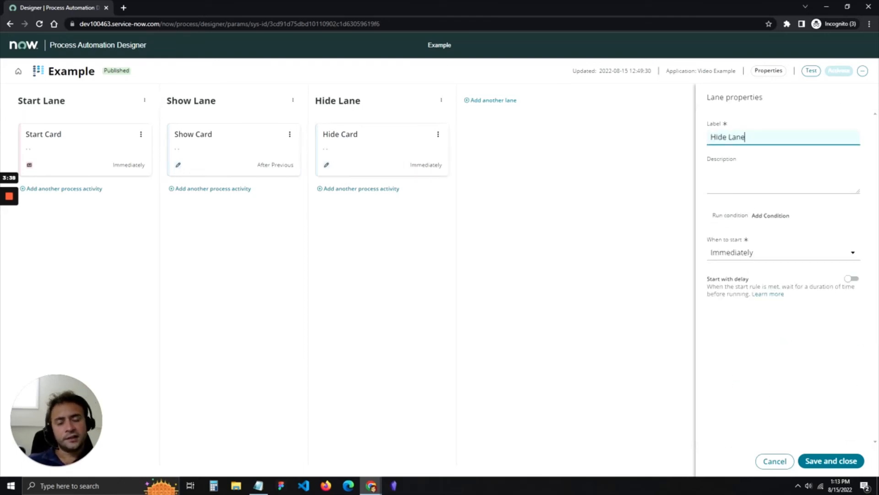
Review the When to start options in Hide Card's activity properties.
left_click(382, 149)
left_click(783, 287)
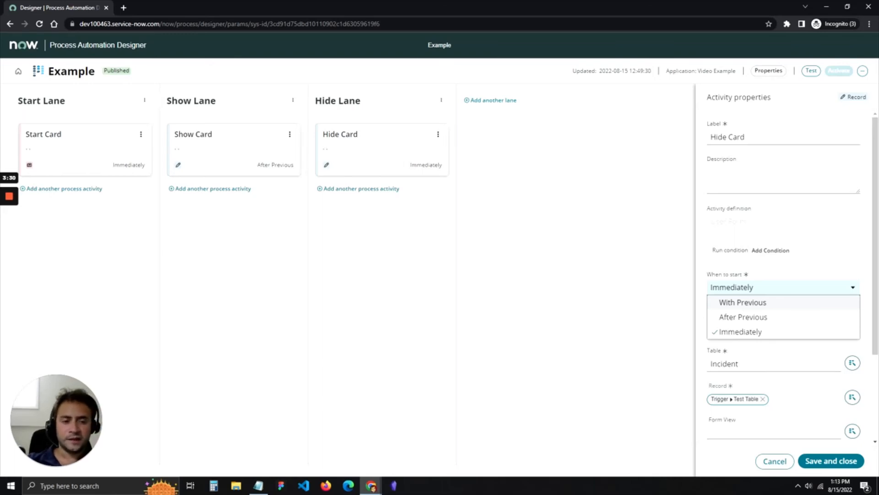
key("Escape")
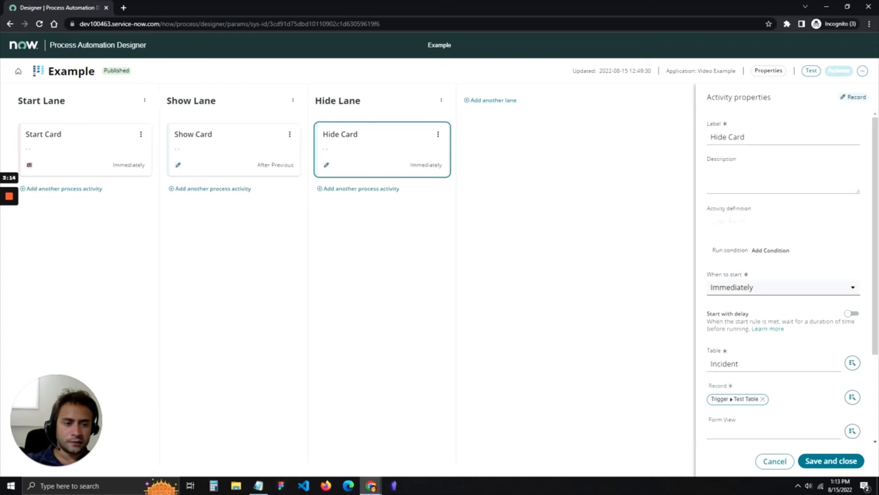
left_click(783, 287)
left_click(783, 287)
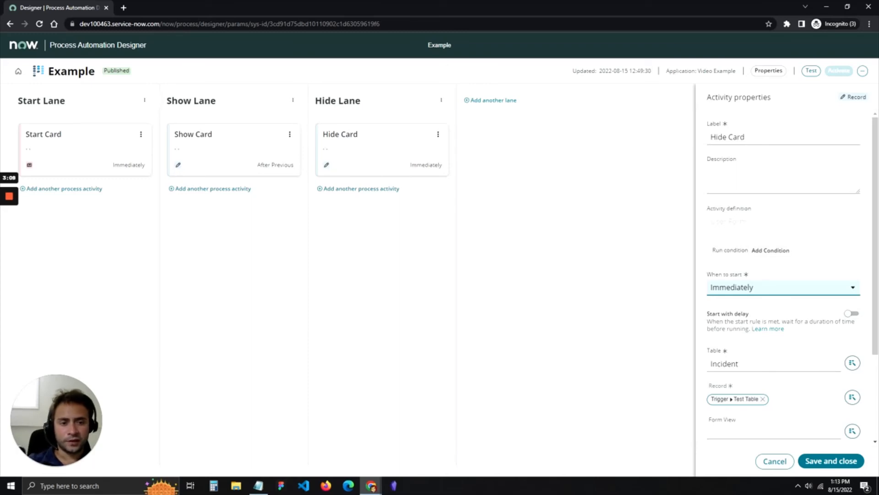
Set Hide Lane to start After Previous and save the lane properties.
left_click(337, 100)
left_click(783, 252)
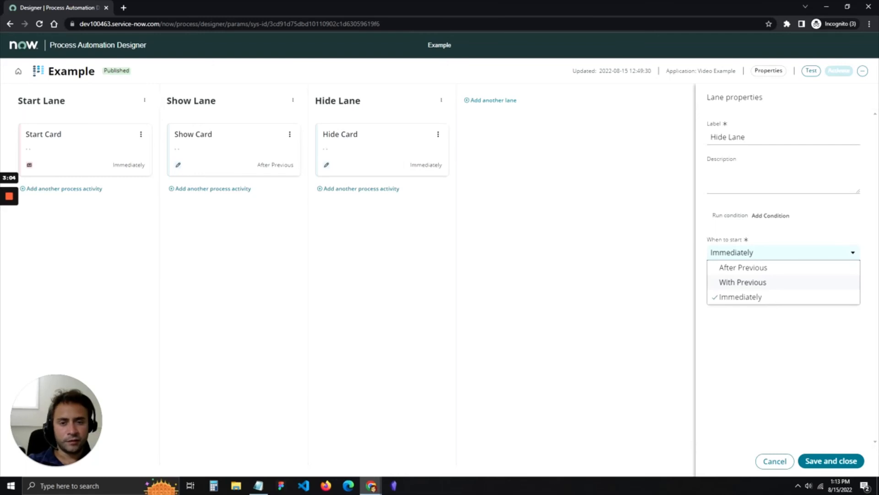
key("Escape")
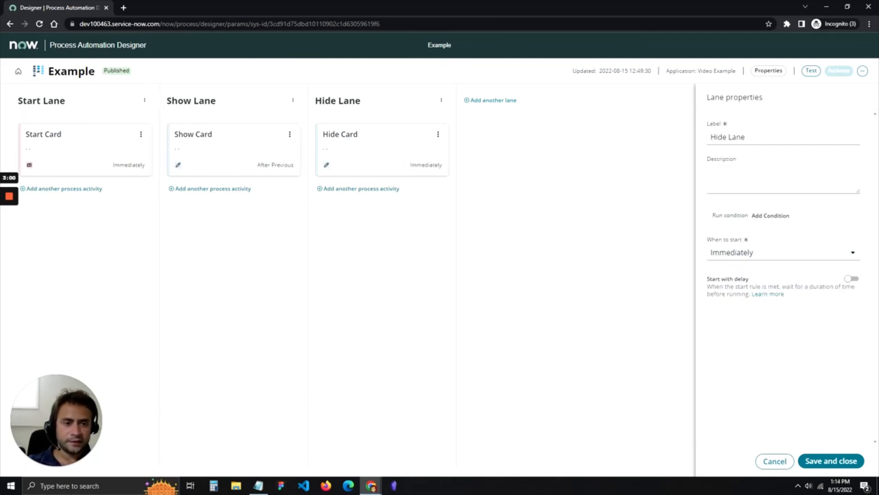
left_click(783, 252)
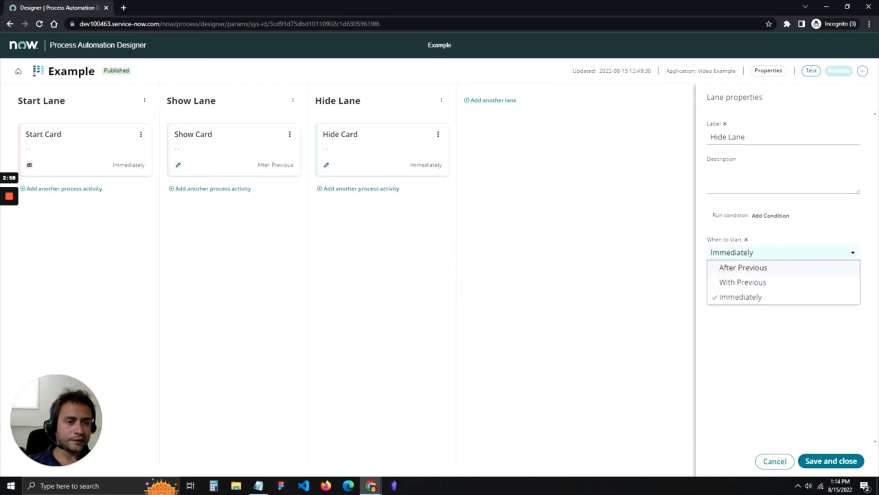
key("Return")
left_click(830, 460)
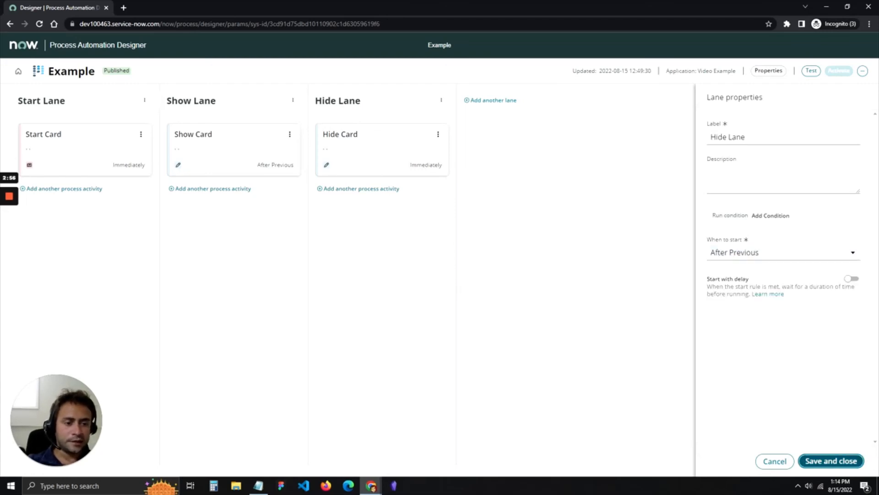
Set Hide Card to start After Previous, save it and activate the process.
left_click(382, 150)
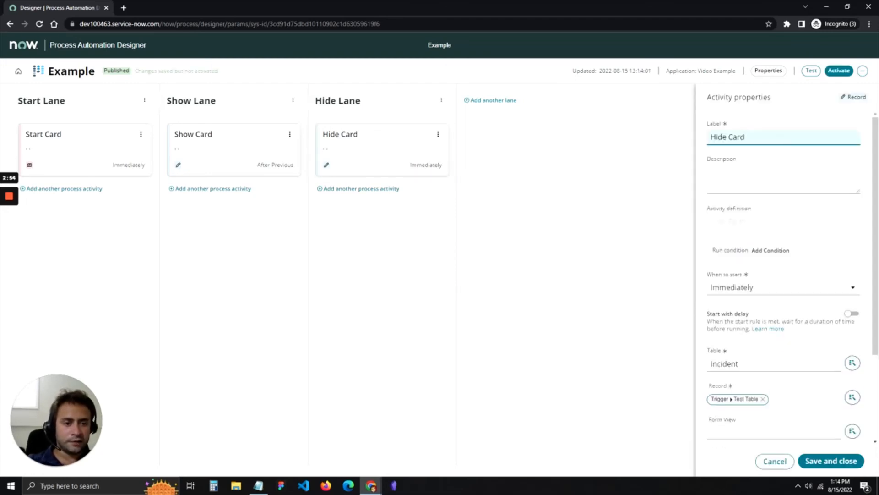
left_click(783, 287)
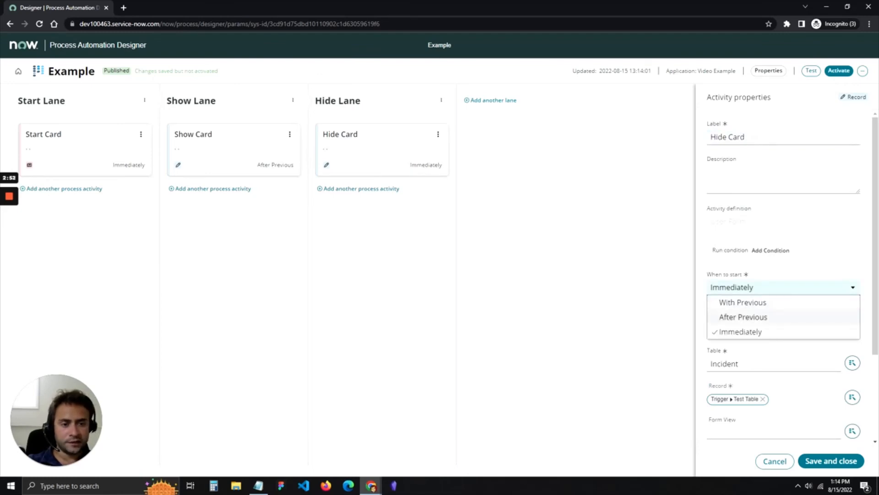
key("Return")
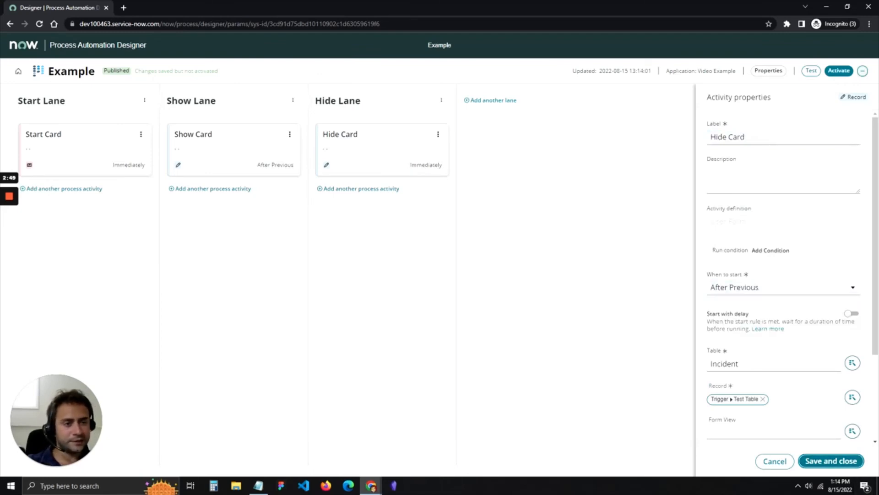
left_click(832, 461)
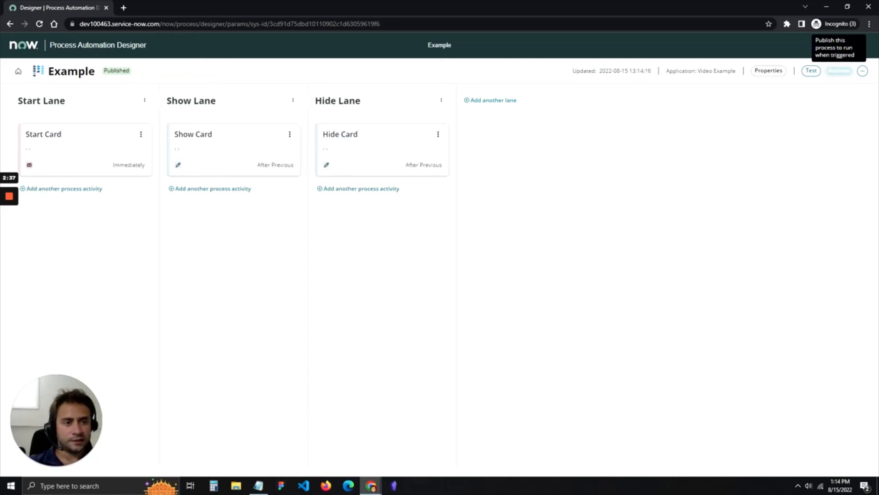
Switch to the Test Table Playbook and reload the existing run.
key("alt+Tab")
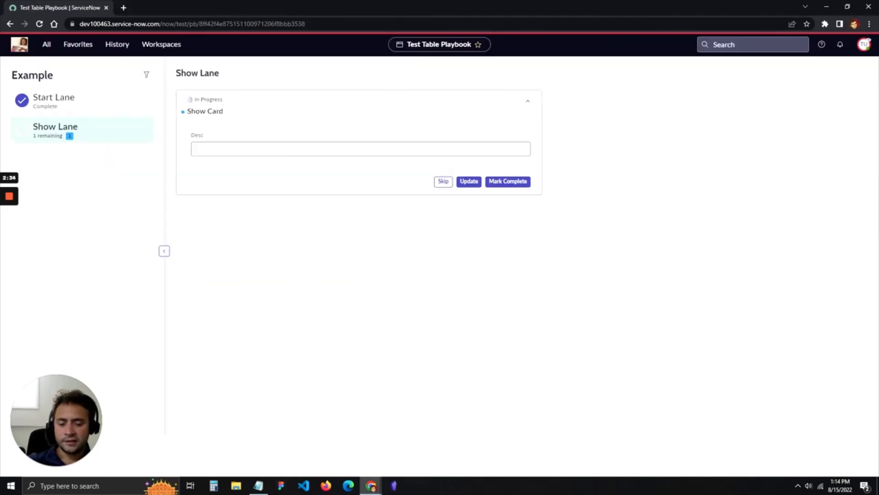
key("ctrl+r")
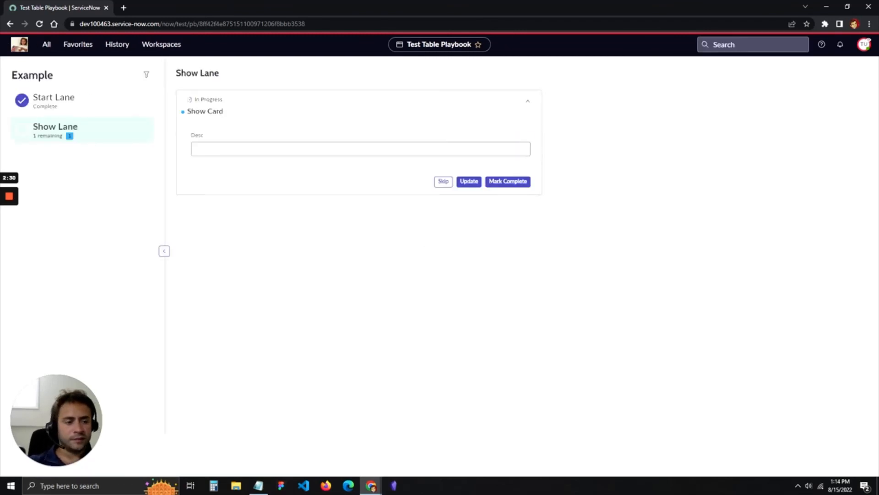
key("alt+Tab")
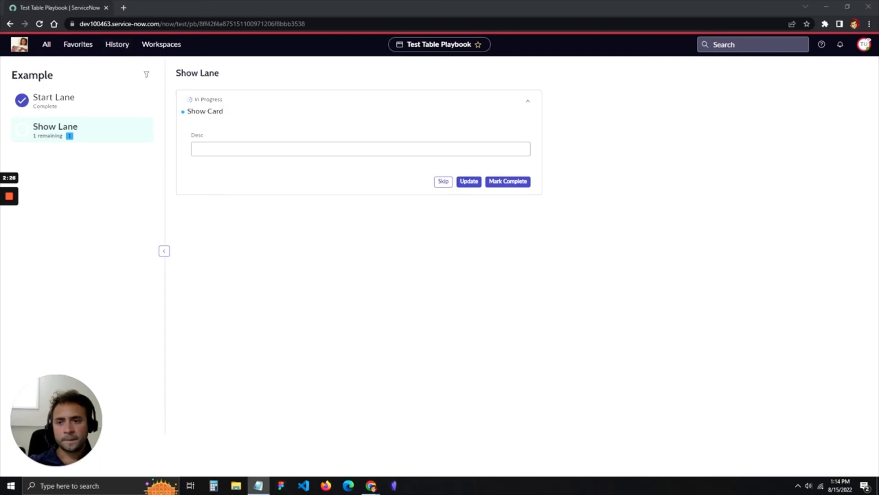
key("alt+Tab")
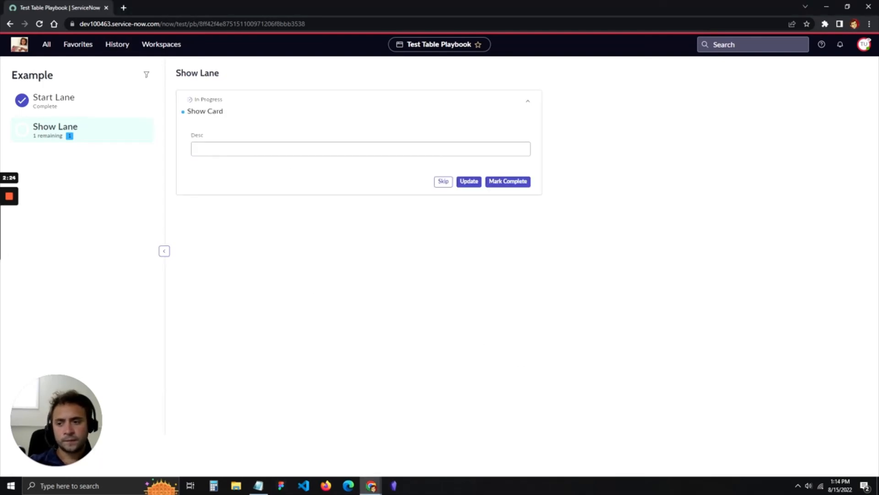
key("alt+Tab")
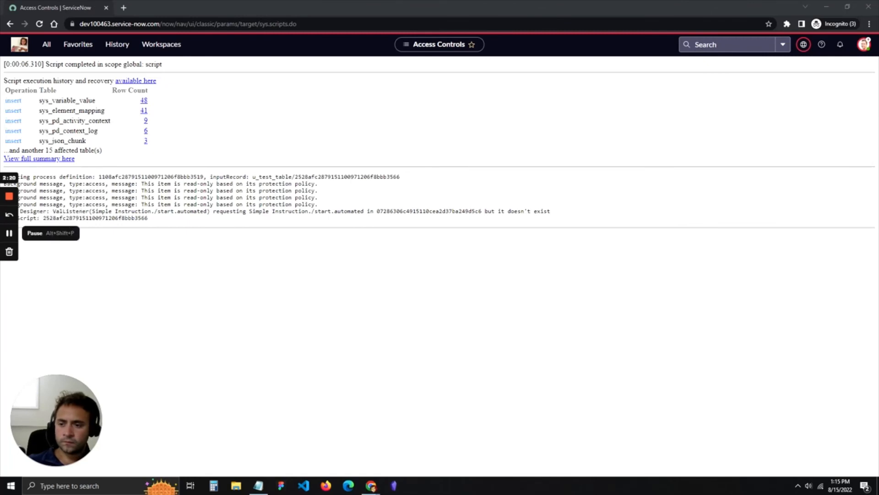
key("alt+Tab")
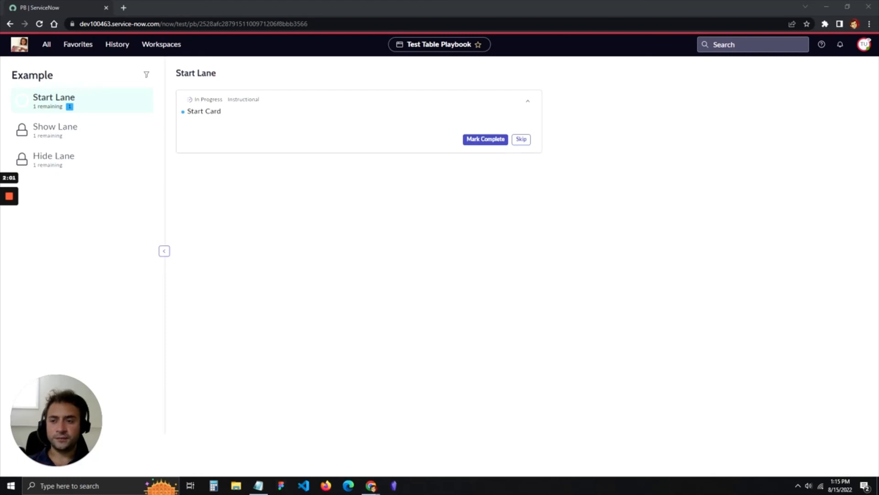
left_click(81, 159)
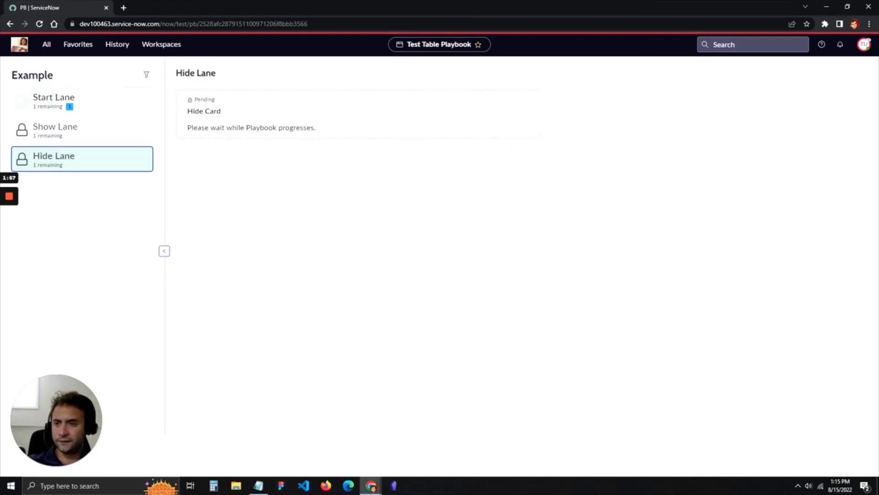
Mark the Start Card and Show Card complete in the new run and reload the playbook at Hide Lane.
left_click(82, 100)
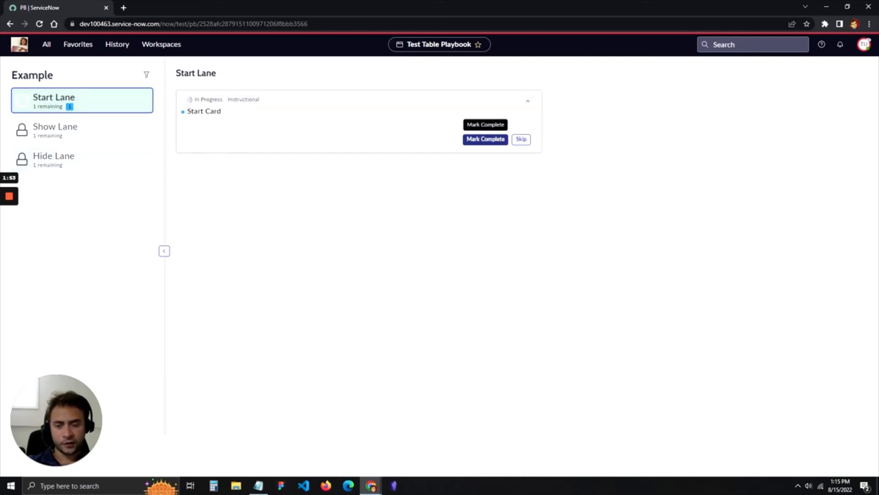
left_click(486, 139)
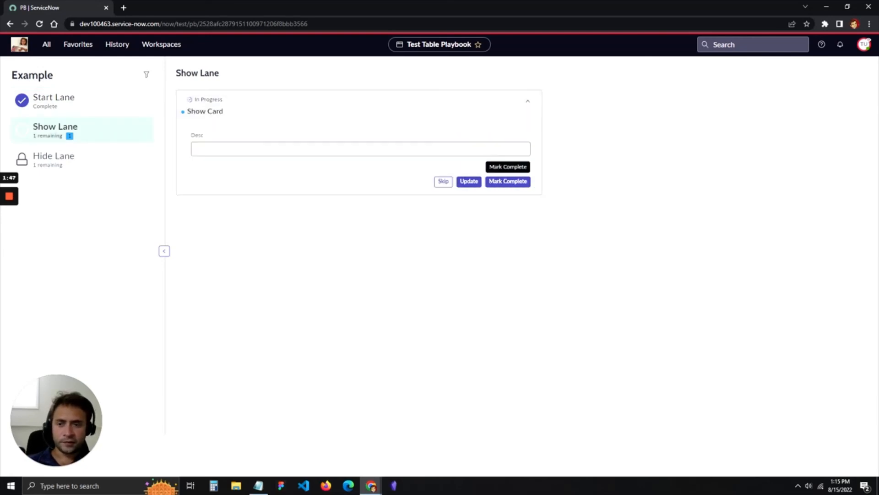
left_click(508, 181)
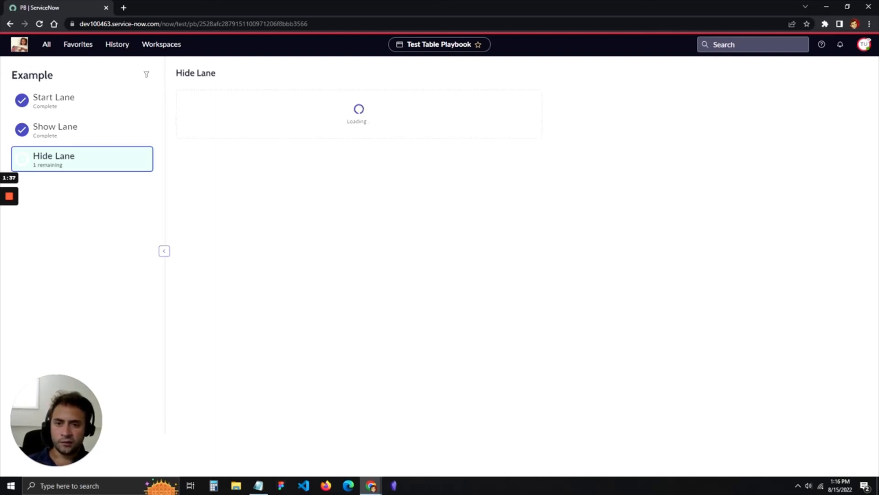
key("F5")
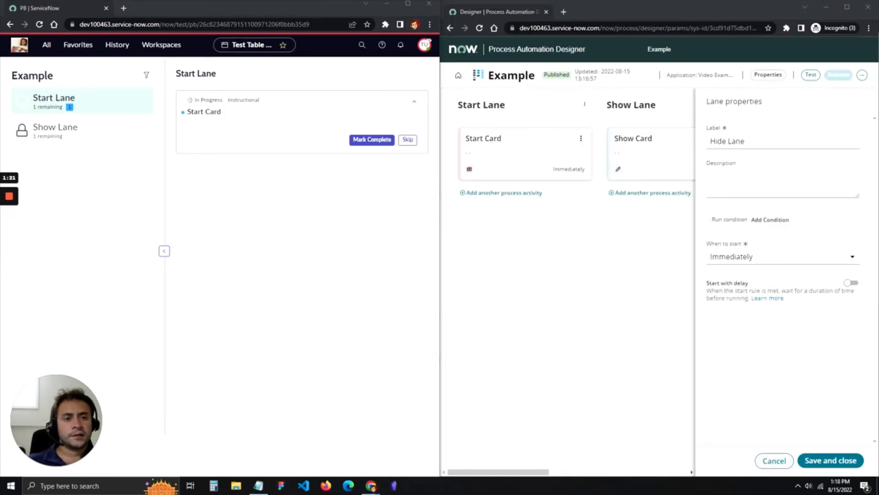
Compare the new playbook's lanes with the Start settings of Hide Lane and Hide Card in Process Automation Designer.
left_click(774, 461)
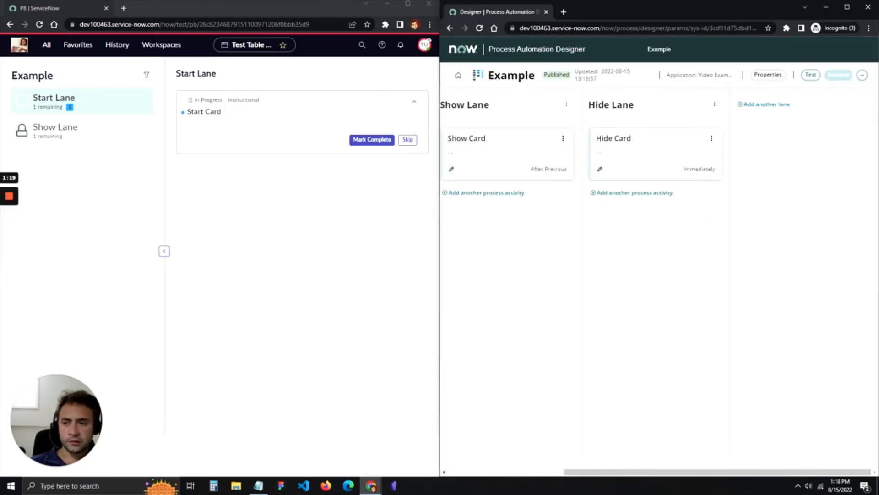
left_click(82, 131)
left_click(82, 100)
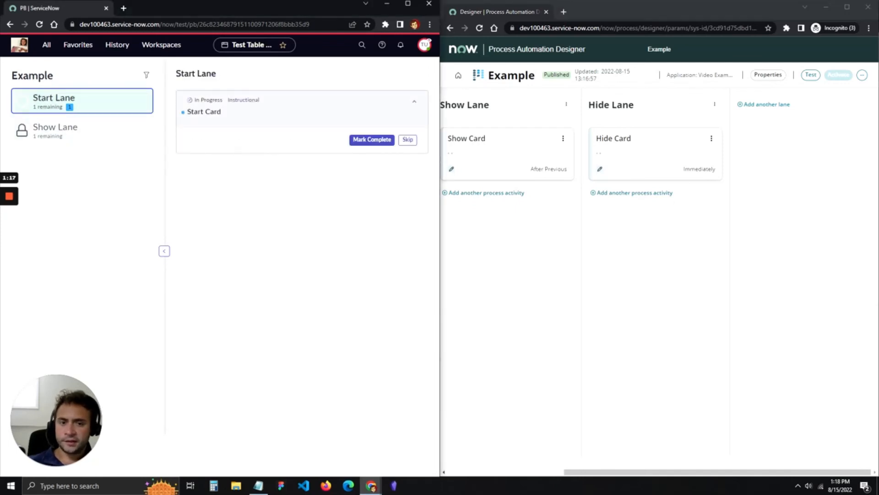
left_click(611, 105)
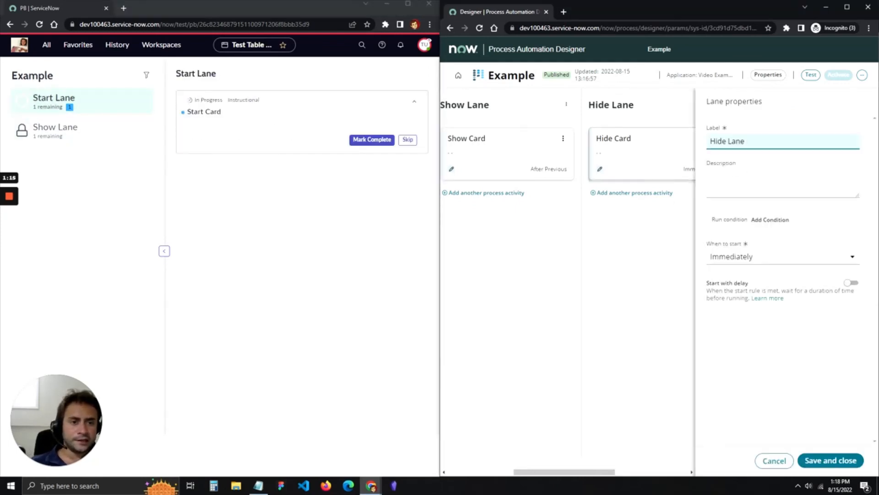
left_click(642, 153)
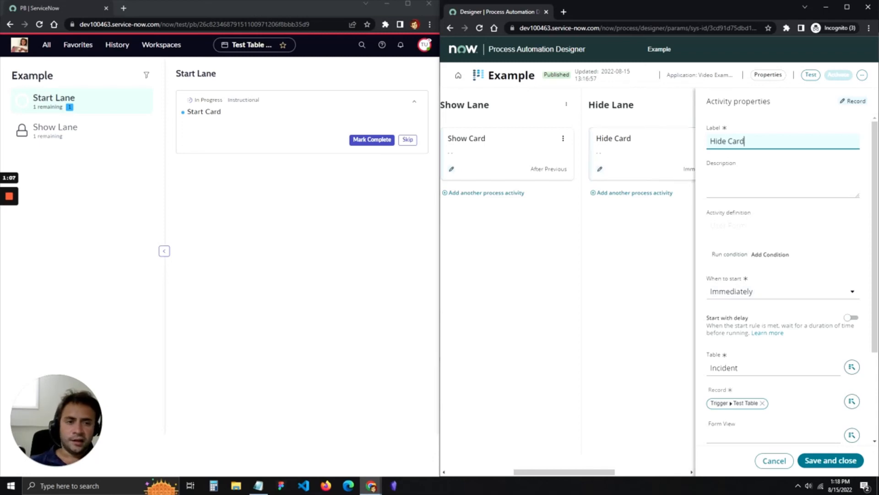
left_click(773, 460)
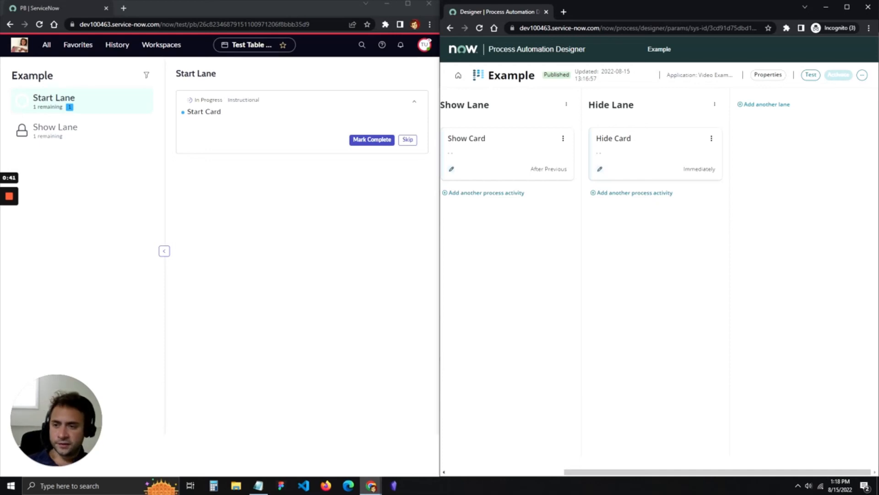
Return to the playbook's Start Lane and check which user is being impersonated.
left_click(82, 100)
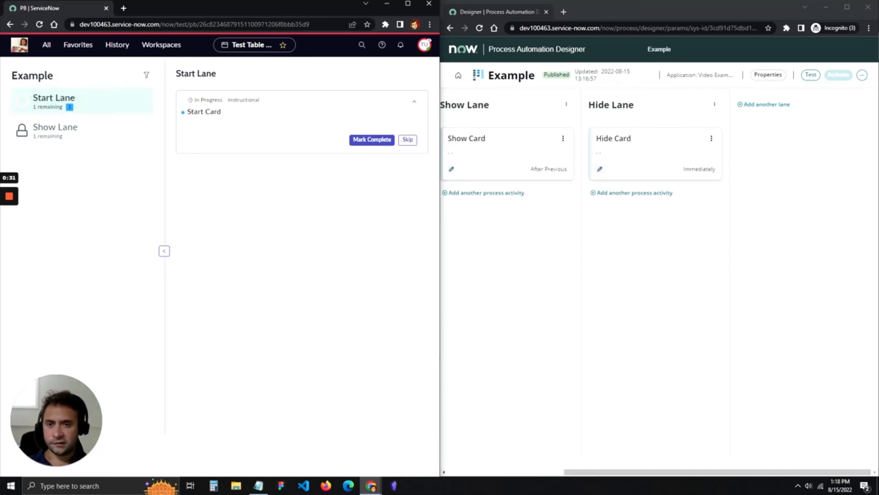
left_click(424, 45)
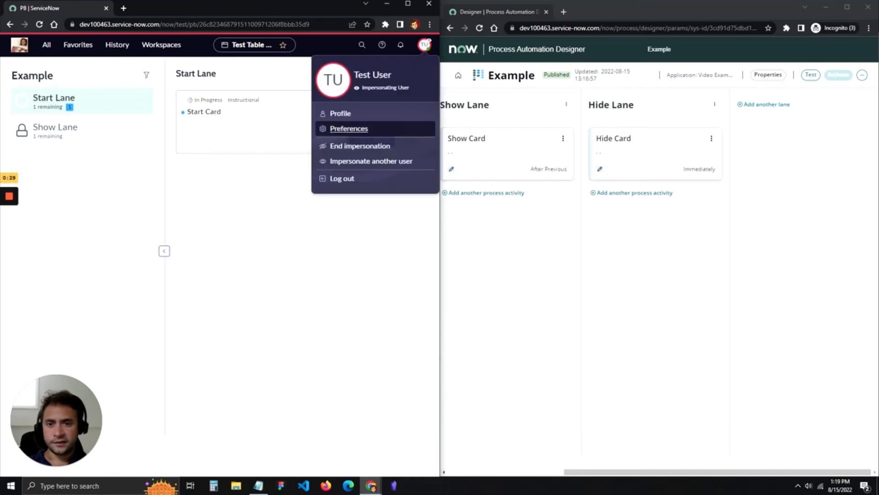
key("Escape")
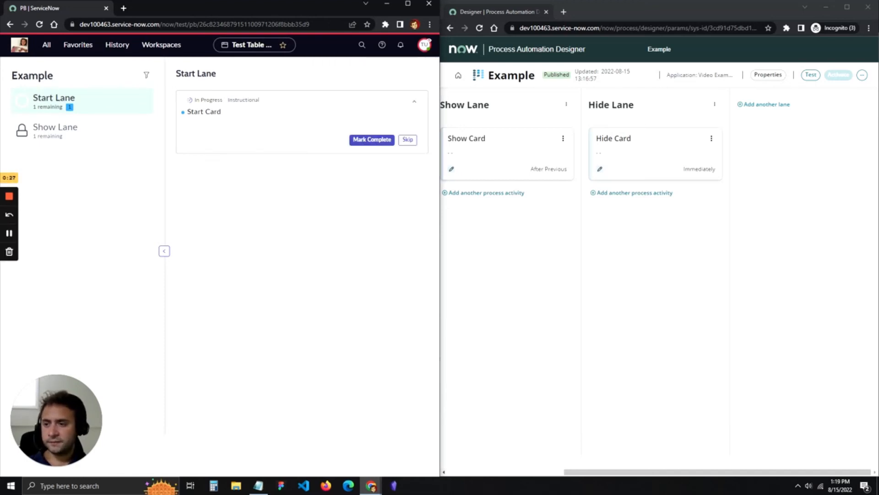